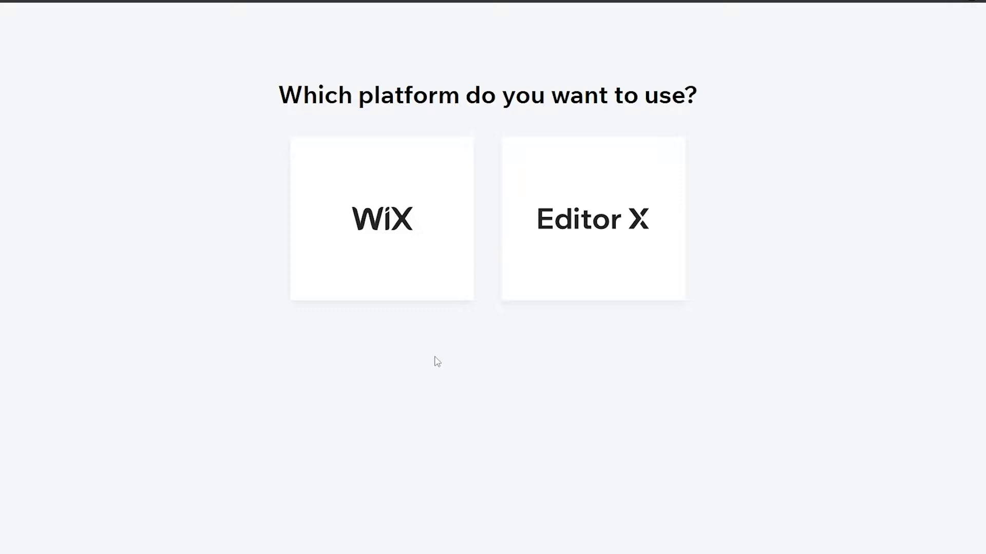
Step: Pick the standard Wix platform and choose to build the site from an editable template
{"action": "left_click", "coordinate": [415, 292]}
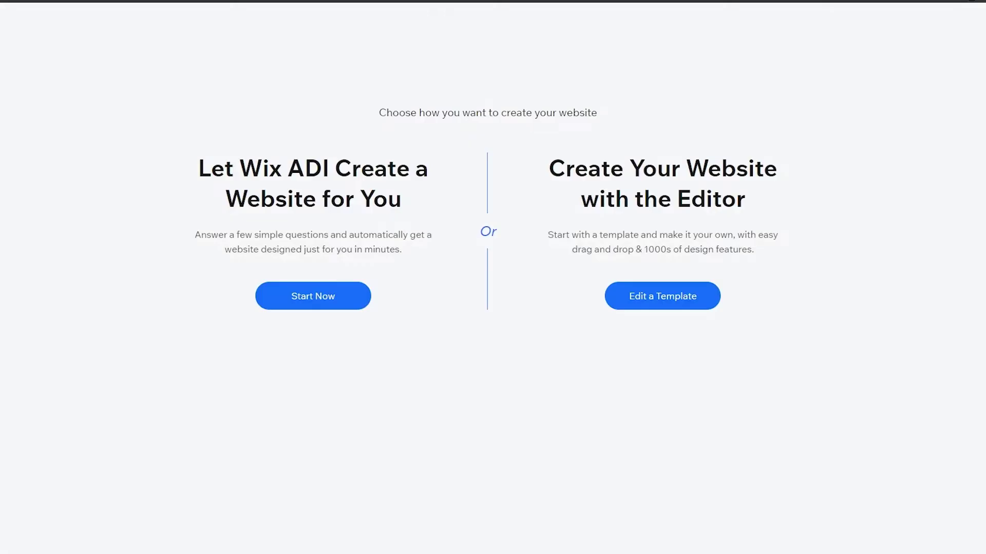
{"action": "left_click", "coordinate": [667, 305]}
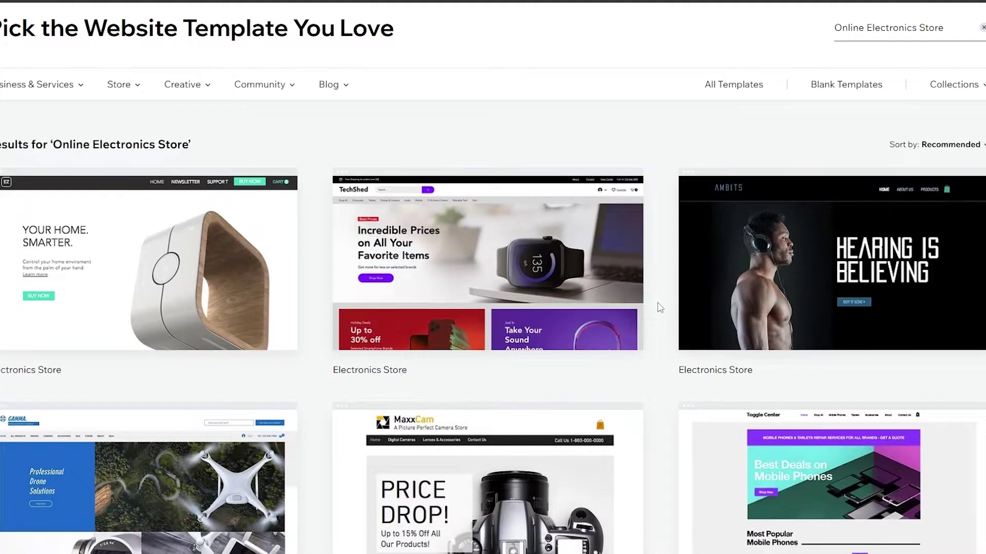
Step: Browse All Templates and preview the Skyline Coming Soon Landing Page template
{"action": "left_click", "coordinate": [724, 87]}
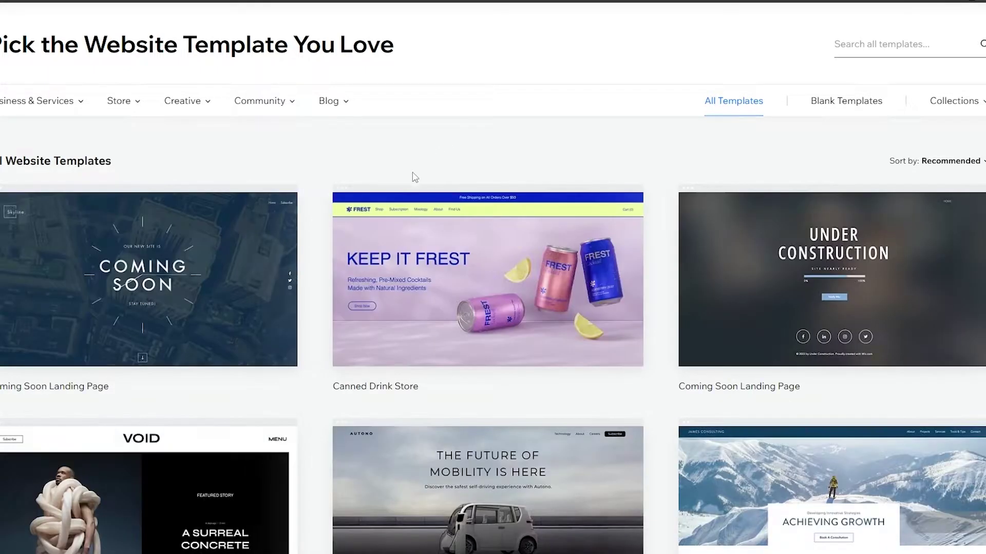
{"action": "scroll", "coordinate": [310, 171], "scroll_direction": "down", "scroll_amount": 6}
{"action": "scroll", "coordinate": [310, 171], "scroll_direction": "down", "scroll_amount": 4}
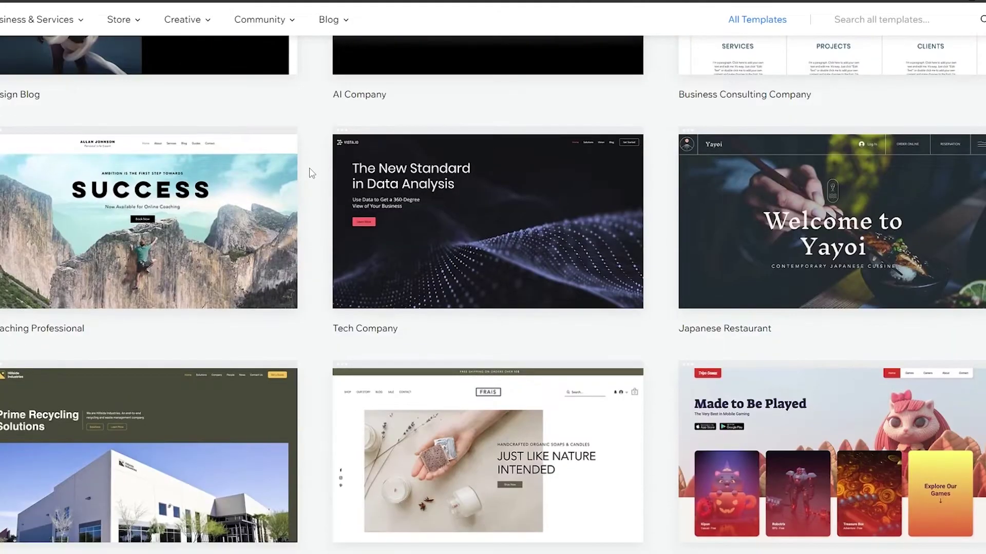
{"action": "scroll", "coordinate": [310, 172], "scroll_direction": "down", "scroll_amount": 4}
{"action": "scroll", "coordinate": [311, 175], "scroll_direction": "up", "scroll_amount": 1}
{"action": "scroll", "coordinate": [311, 175], "scroll_direction": "up", "scroll_amount": 7}
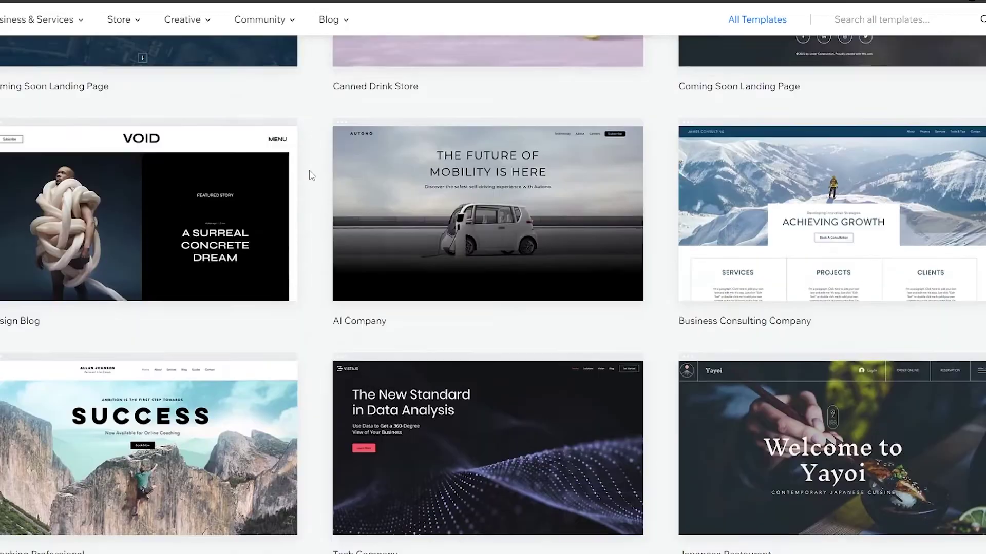
{"action": "scroll", "coordinate": [311, 177], "scroll_direction": "up", "scroll_amount": 3}
{"action": "scroll", "coordinate": [310, 176], "scroll_direction": "down", "scroll_amount": 2}
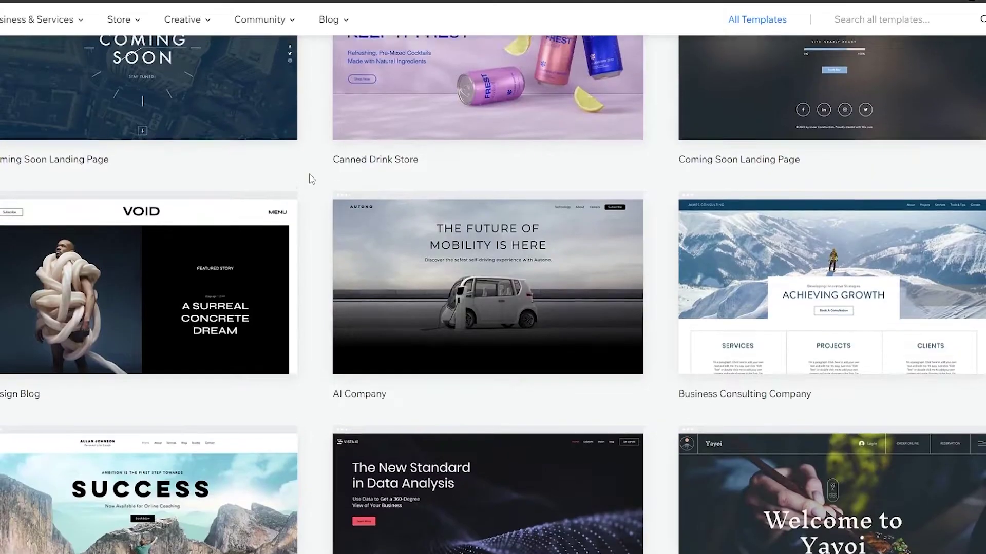
{"action": "scroll", "coordinate": [310, 177], "scroll_direction": "up", "scroll_amount": 3}
{"action": "left_click", "coordinate": [143, 240]}
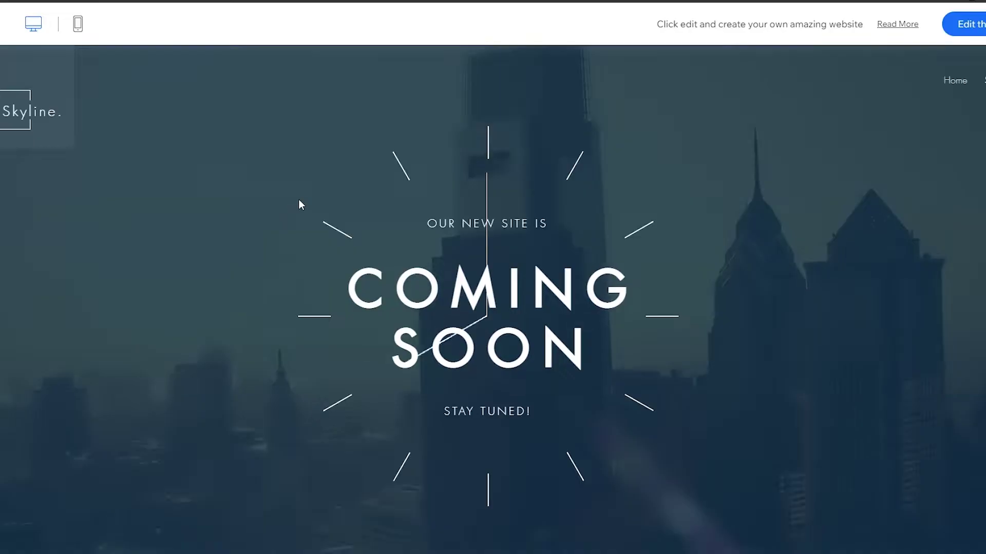
Step: Check the subscribe form in the Coming Soon preview, then load the template into the editor
{"action": "scroll", "coordinate": [339, 229], "scroll_direction": "down", "scroll_amount": 8}
{"action": "scroll", "coordinate": [601, 351], "scroll_direction": "up", "scroll_amount": 2}
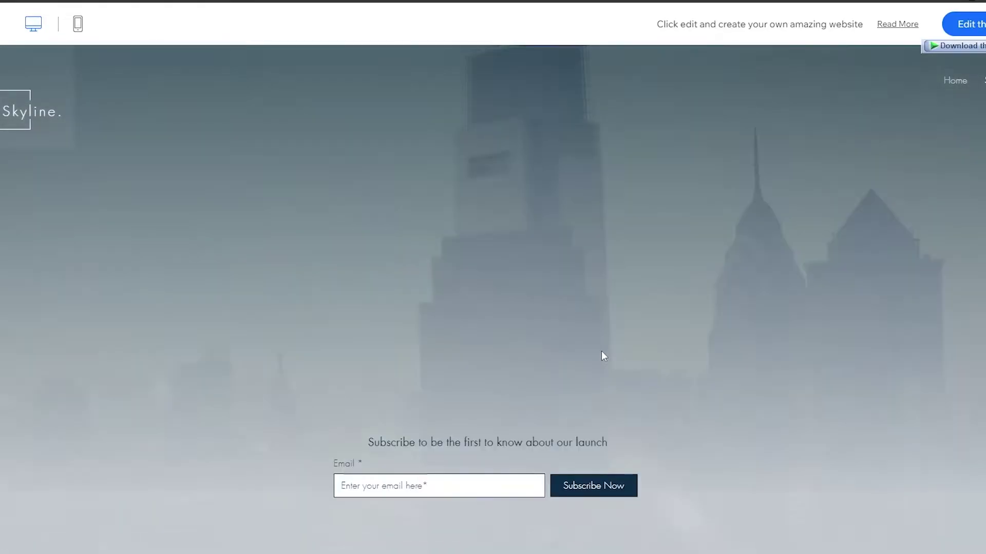
{"action": "scroll", "coordinate": [585, 352], "scroll_direction": "down", "scroll_amount": 2}
{"action": "scroll", "coordinate": [590, 351], "scroll_direction": "up", "scroll_amount": 8}
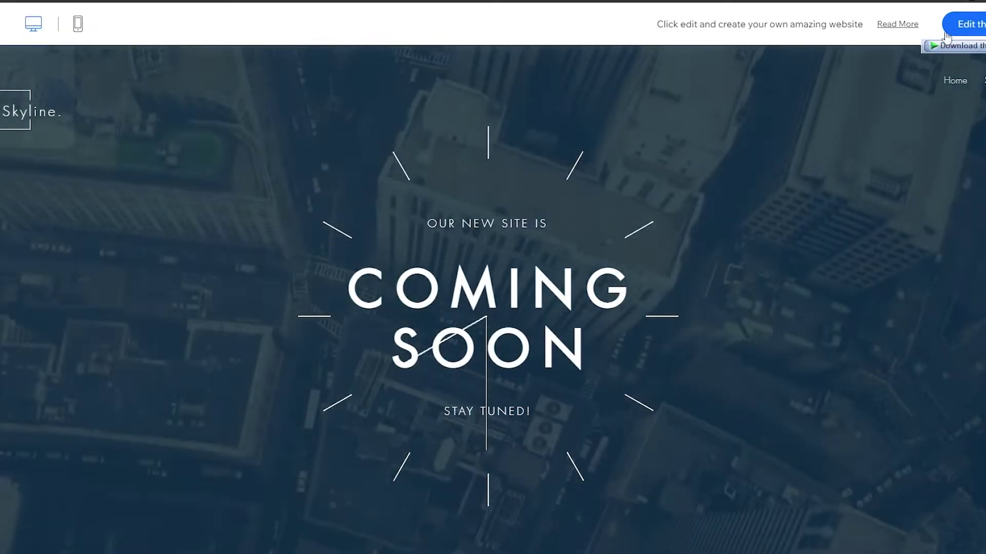
{"action": "left_click", "coordinate": [968, 26]}
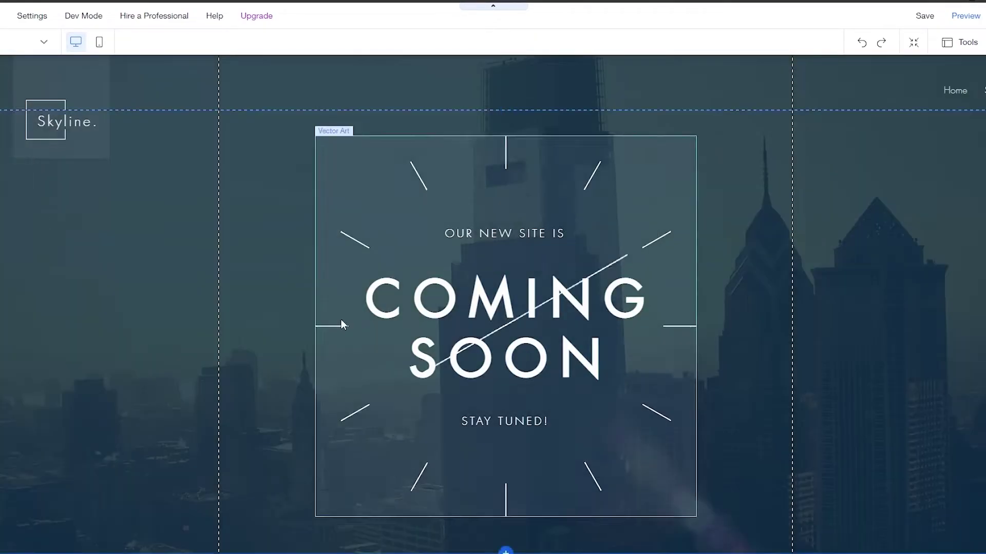
Step: Delete the Get Subscribers Form from the About Skyline section and dismiss the Undo/Redo tip
{"action": "scroll", "coordinate": [308, 308], "scroll_direction": "down", "scroll_amount": 5}
{"action": "scroll", "coordinate": [286, 299], "scroll_direction": "down", "scroll_amount": 10}
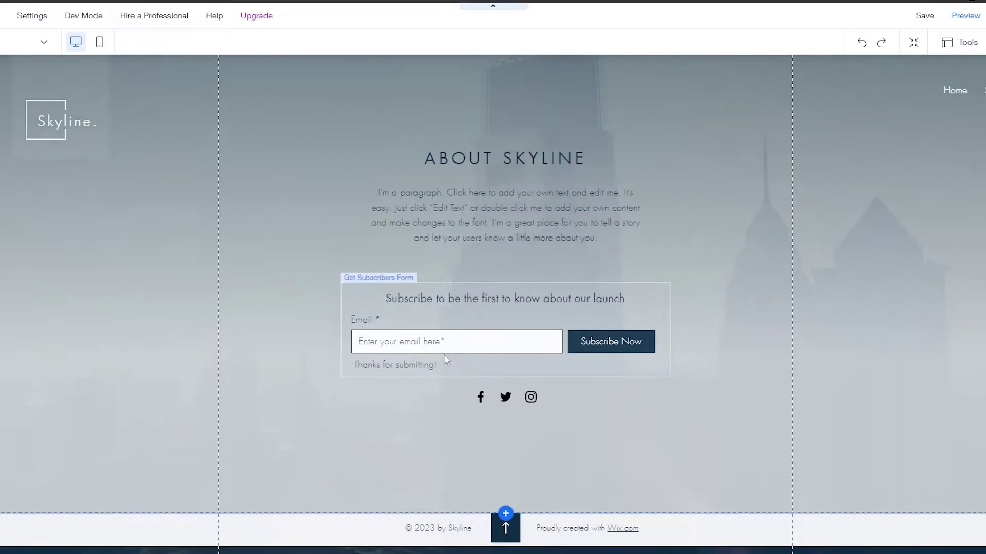
{"action": "left_click", "coordinate": [590, 308]}
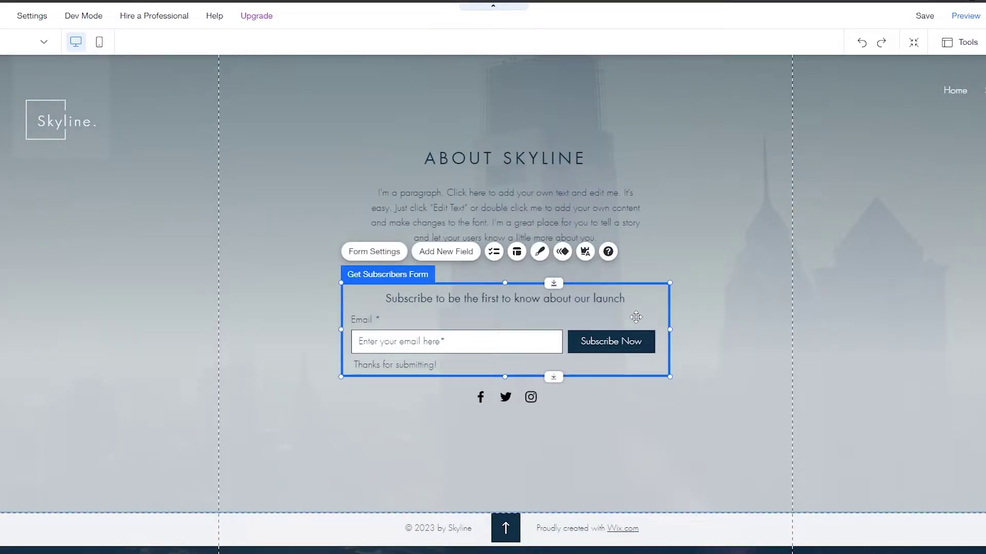
{"action": "key", "text": "Delete"}
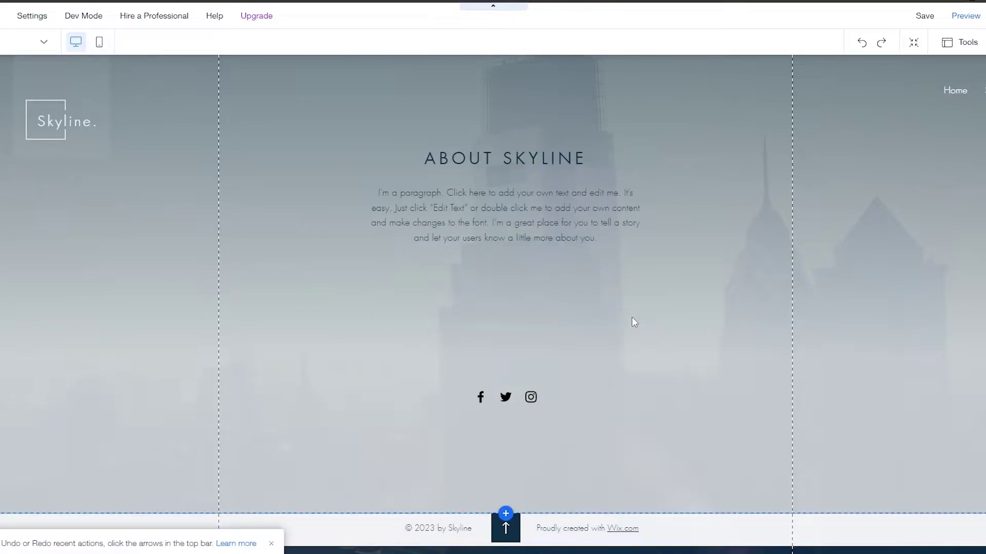
{"action": "left_click", "coordinate": [271, 545]}
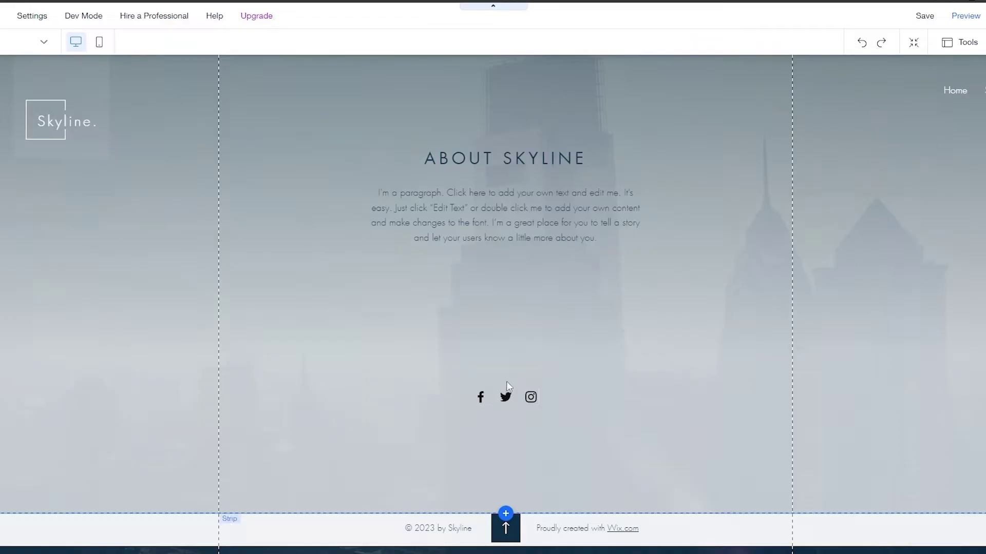
{"action": "scroll", "coordinate": [506, 381], "scroll_direction": "up", "scroll_amount": 8}
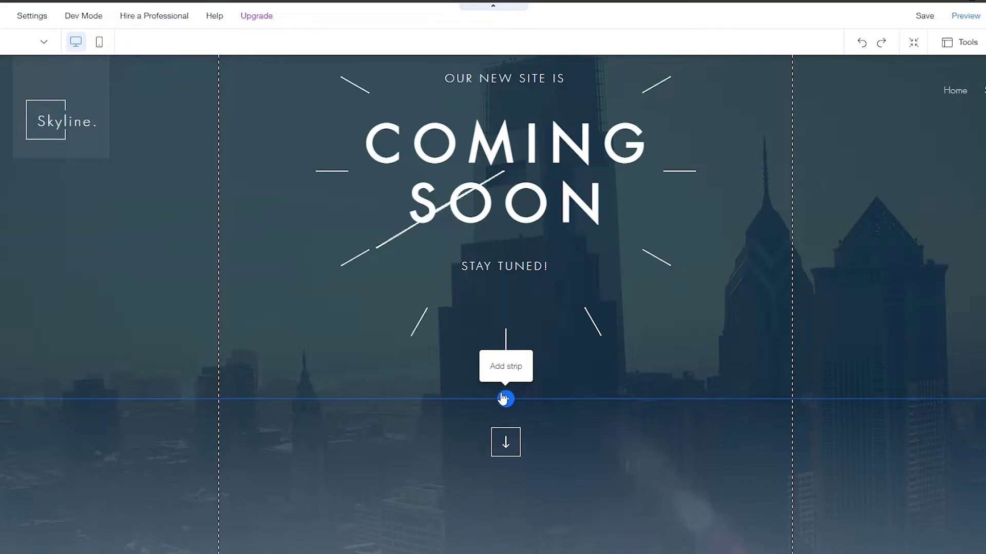
{"action": "scroll", "coordinate": [445, 405], "scroll_direction": "up", "scroll_amount": 3}
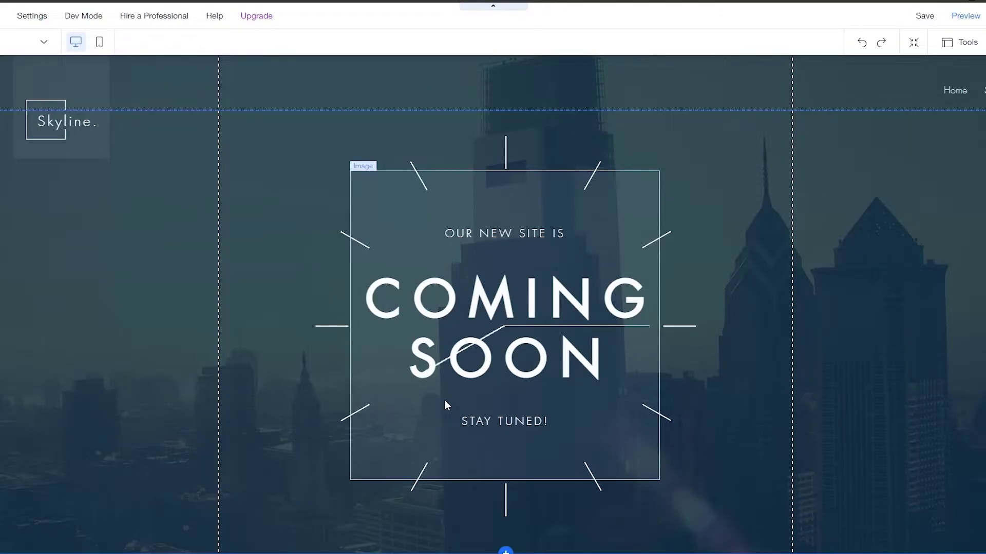
{"action": "scroll", "coordinate": [445, 400], "scroll_direction": "down", "scroll_amount": 3}
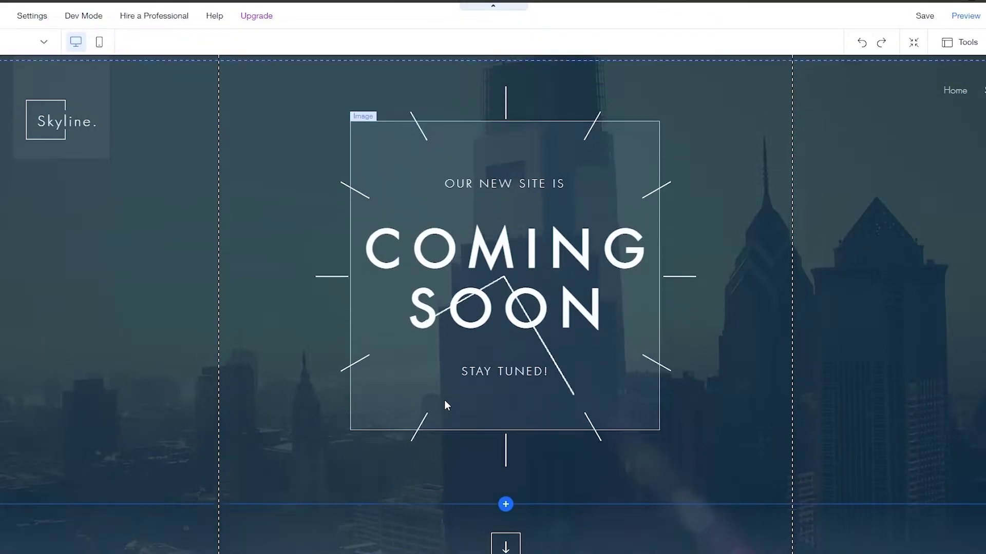
{"action": "scroll", "coordinate": [444, 401], "scroll_direction": "down", "scroll_amount": 2}
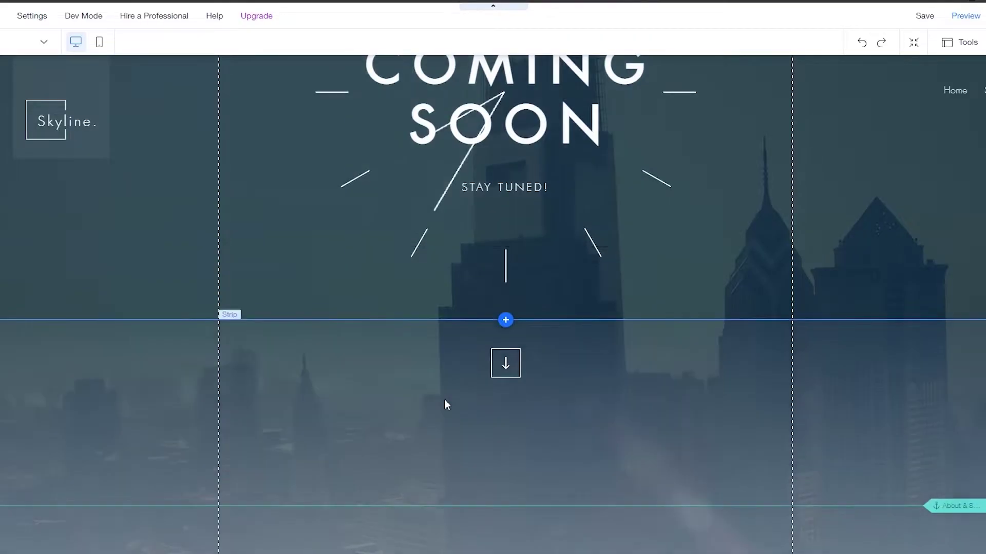
{"action": "scroll", "coordinate": [445, 401], "scroll_direction": "down", "scroll_amount": 5}
{"action": "scroll", "coordinate": [482, 403], "scroll_direction": "down", "scroll_amount": 5}
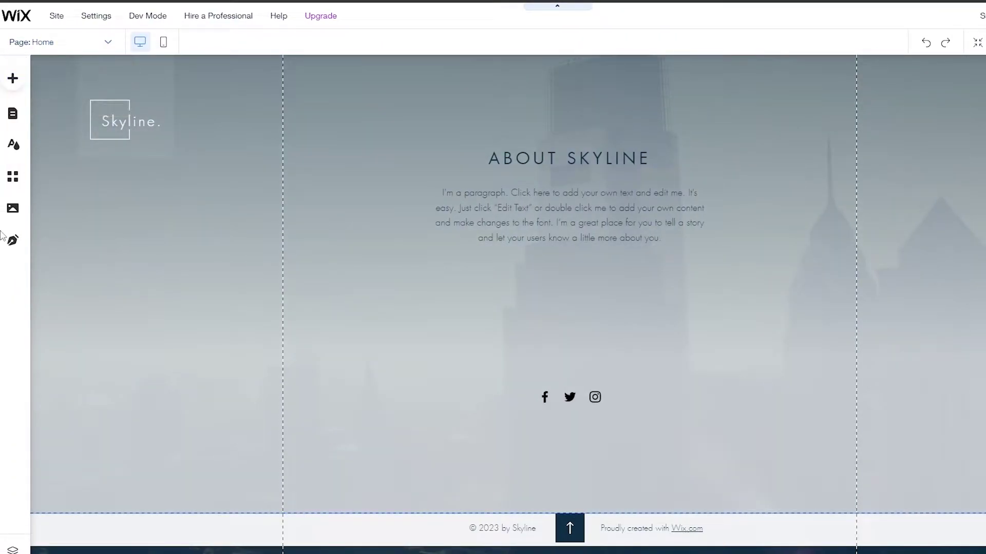
Step: Add the Content Manager to the site and close the preset chooser without picking one
{"action": "left_click", "coordinate": [11, 79]}
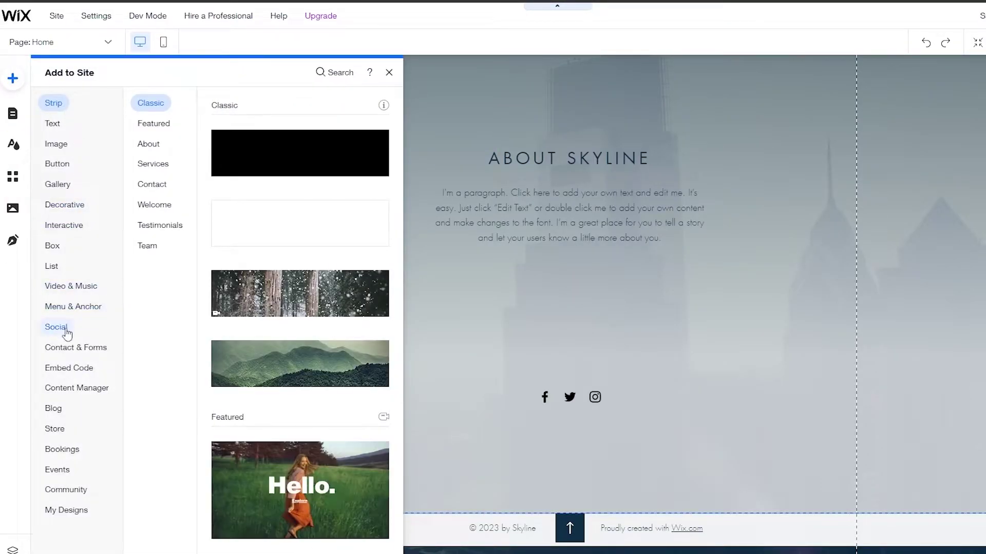
{"action": "left_click", "coordinate": [62, 389]}
{"action": "left_click", "coordinate": [77, 355]}
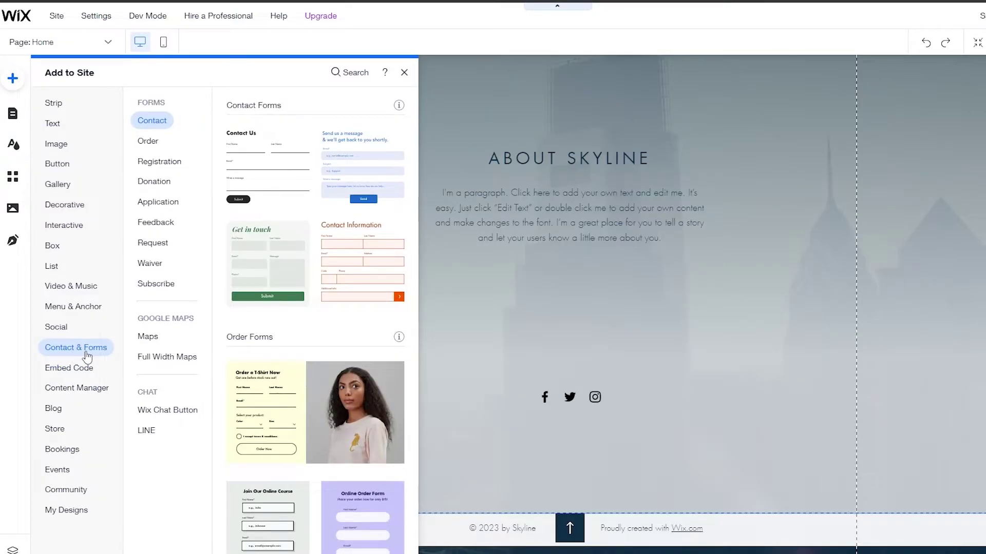
{"action": "left_click", "coordinate": [80, 386]}
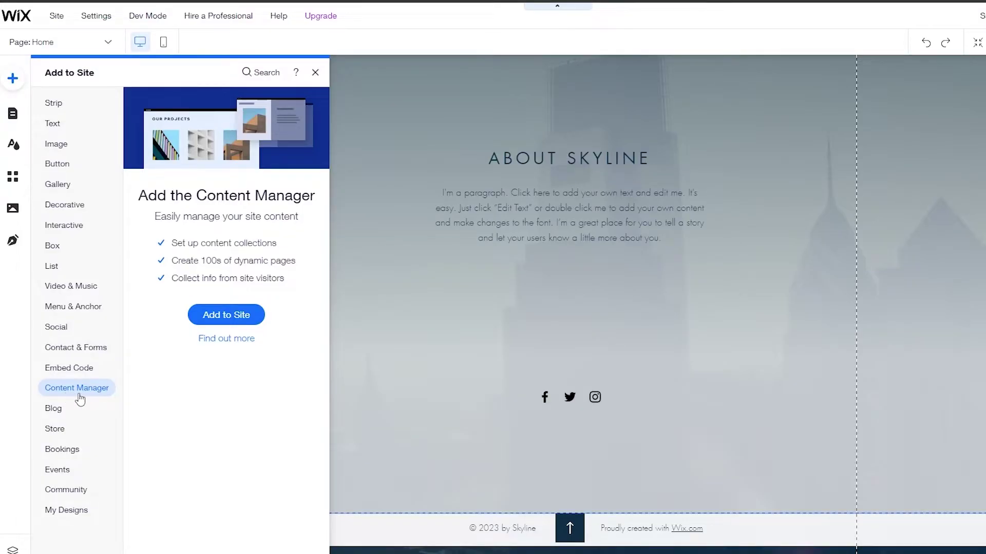
{"action": "left_click", "coordinate": [213, 317]}
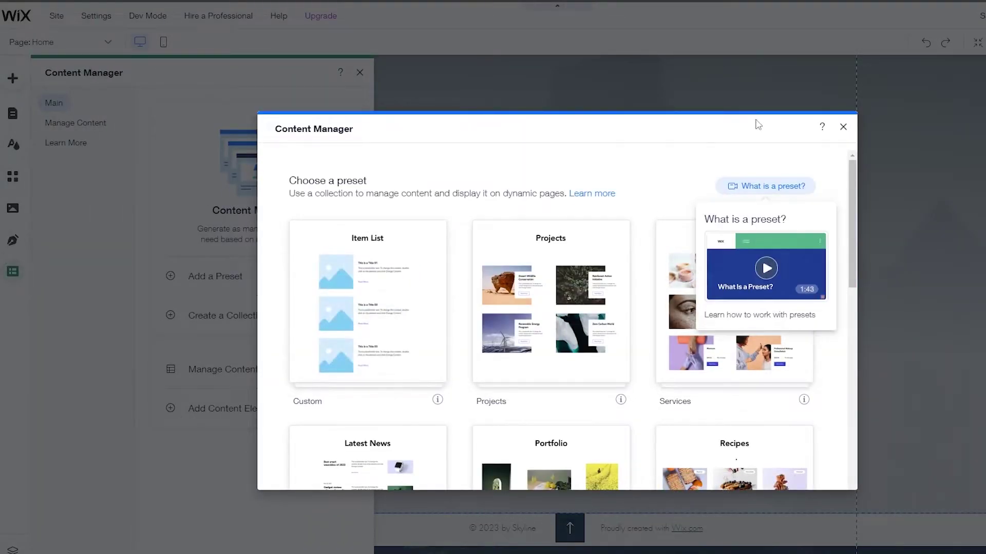
{"action": "left_click", "coordinate": [843, 127]}
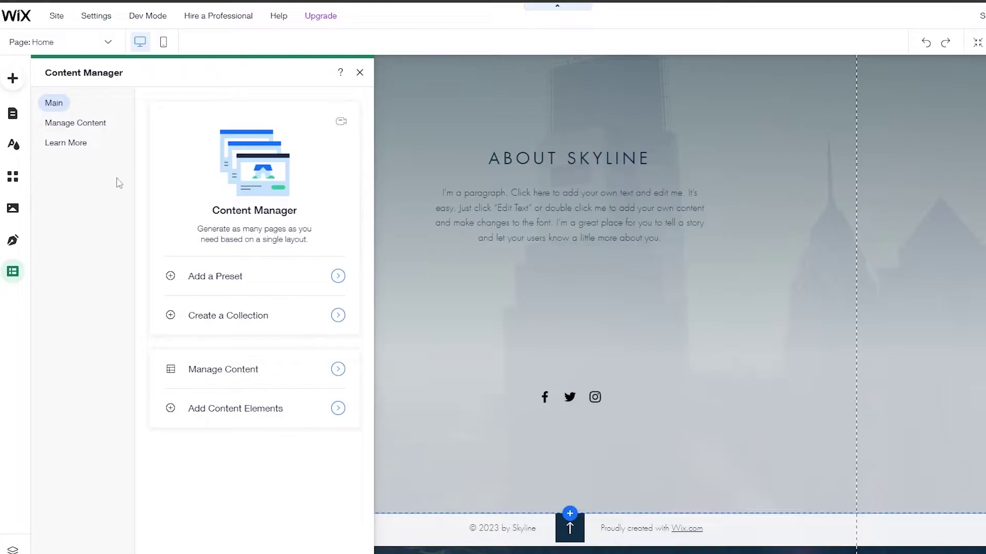
Step: Create a new Content Manager collection named 'Submission'
{"action": "left_click", "coordinate": [238, 333]}
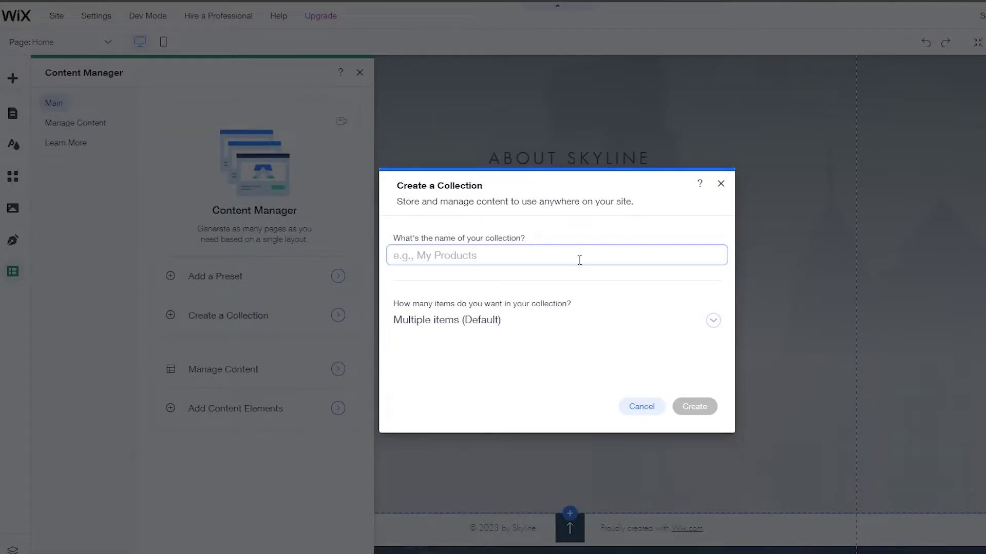
{"action": "type", "text": "Submission"}
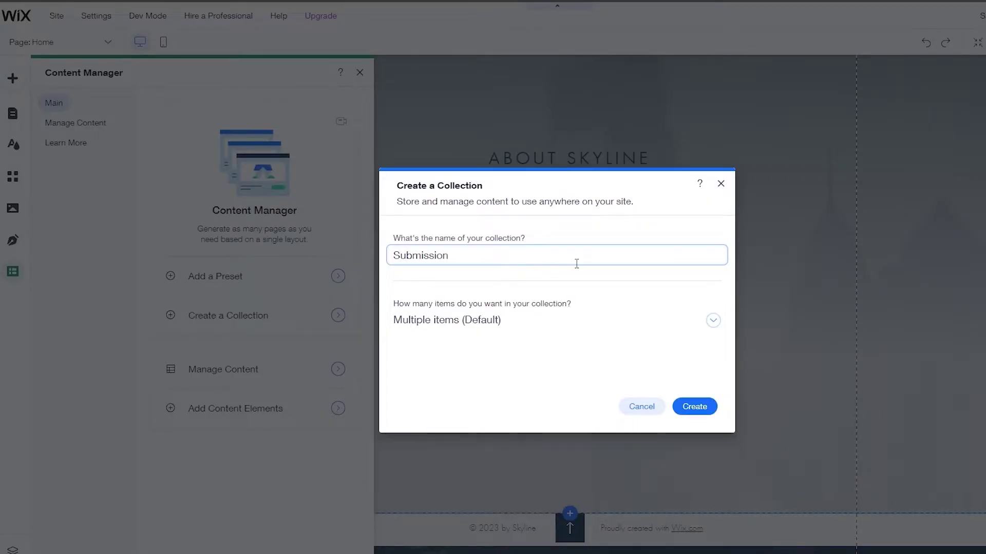
{"action": "left_click", "coordinate": [691, 411]}
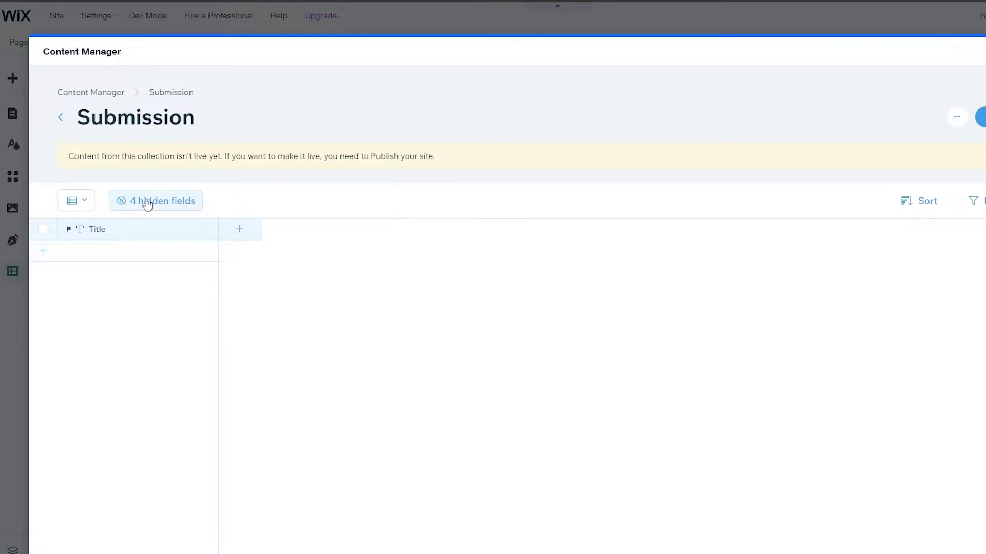
Step: Rename the collection's Title field to 'Names', keeping its field key unchanged
{"action": "left_click", "coordinate": [142, 236]}
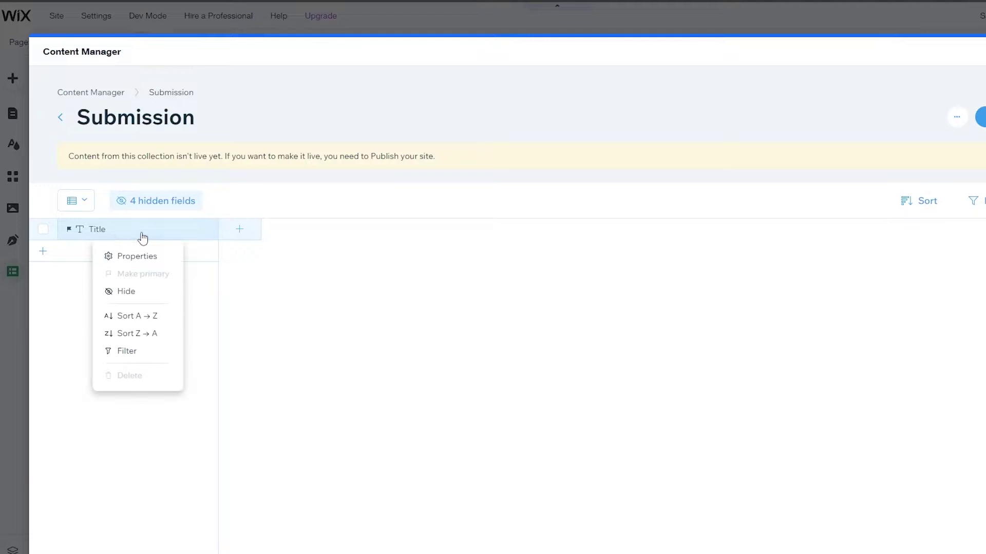
{"action": "left_click", "coordinate": [137, 257]}
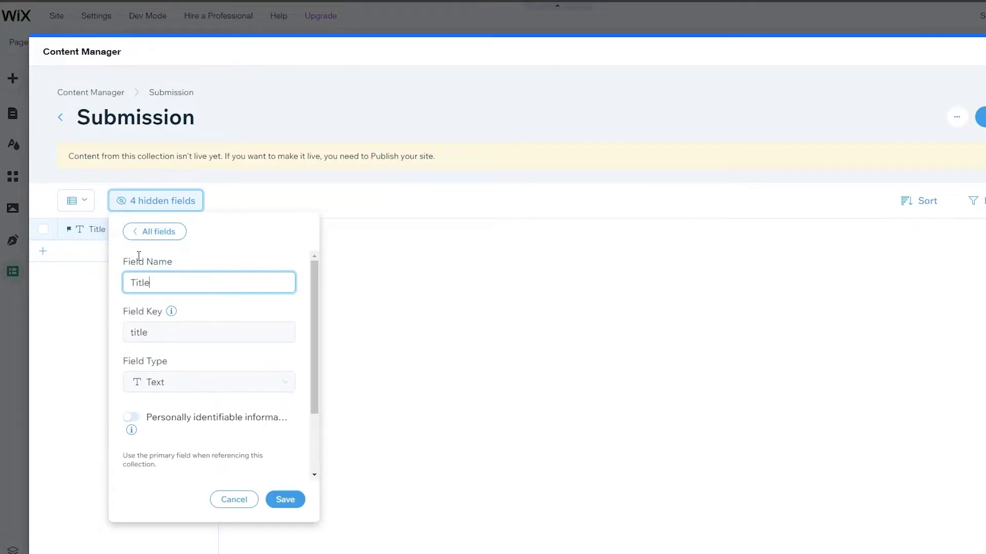
{"action": "left_click_drag", "start_coordinate": [162, 283], "coordinate": [131, 284]}
{"action": "type", "text": "Nmas"}
{"action": "key", "text": "BackSpace"}
{"action": "key", "text": "BackSpace"}
{"action": "type", "text": "ames"}
{"action": "left_click_drag", "start_coordinate": [152, 333], "coordinate": [113, 339]}
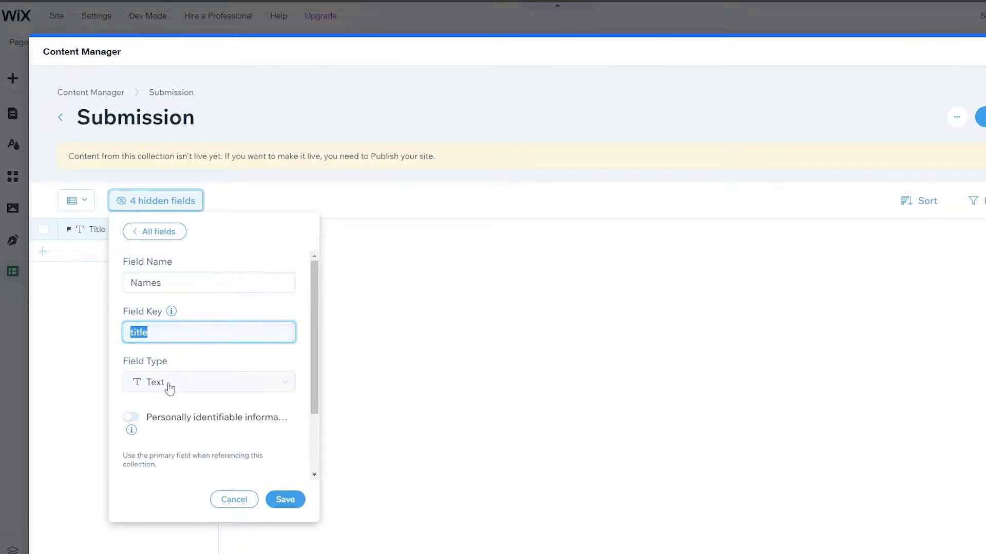
{"action": "left_click", "coordinate": [174, 402]}
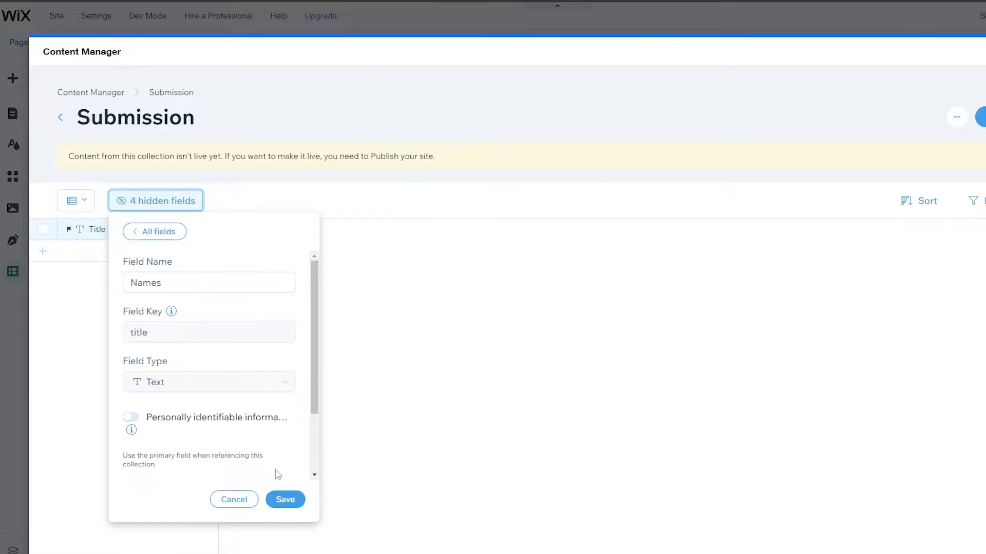
{"action": "left_click", "coordinate": [292, 499]}
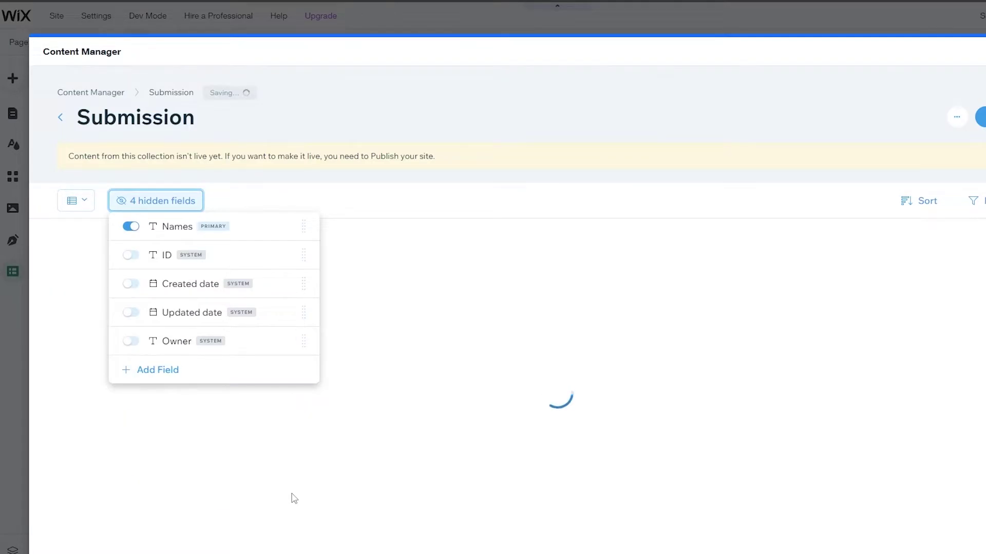
{"action": "left_click", "coordinate": [286, 492]}
Step: Add a Text-type field named 'Emails' to the Submission collection
{"action": "left_click", "coordinate": [241, 231]}
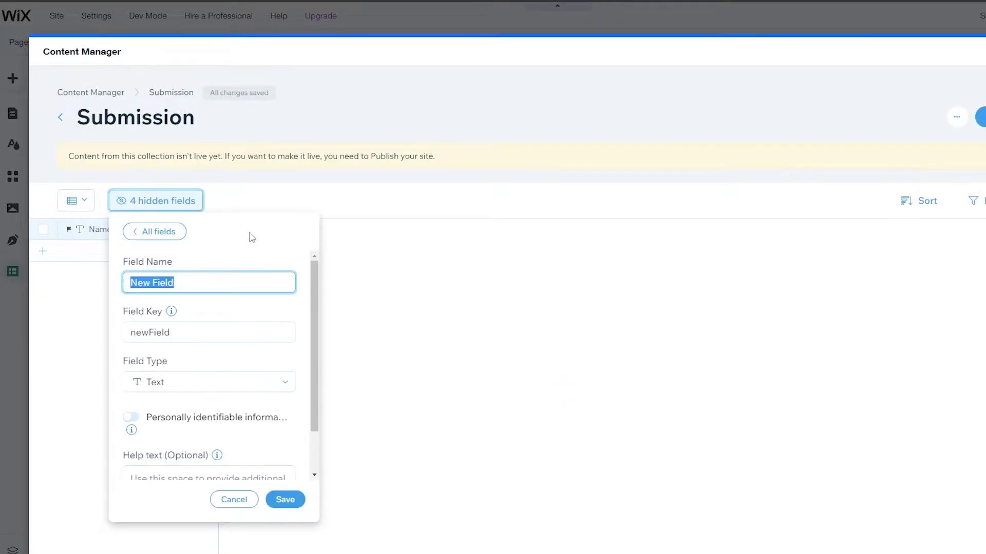
{"action": "type", "text": "Emails"}
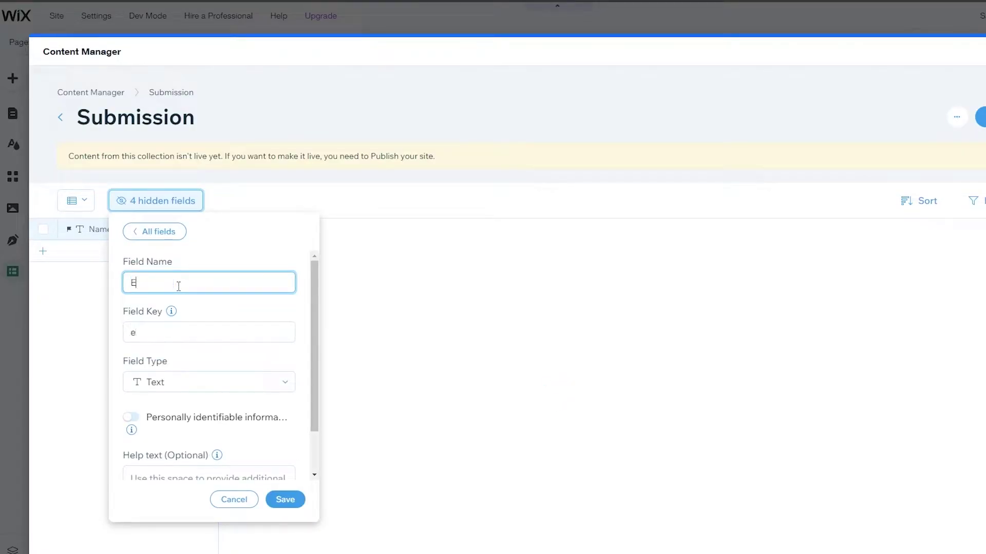
{"action": "left_click", "coordinate": [176, 382]}
{"action": "left_click", "coordinate": [198, 382]}
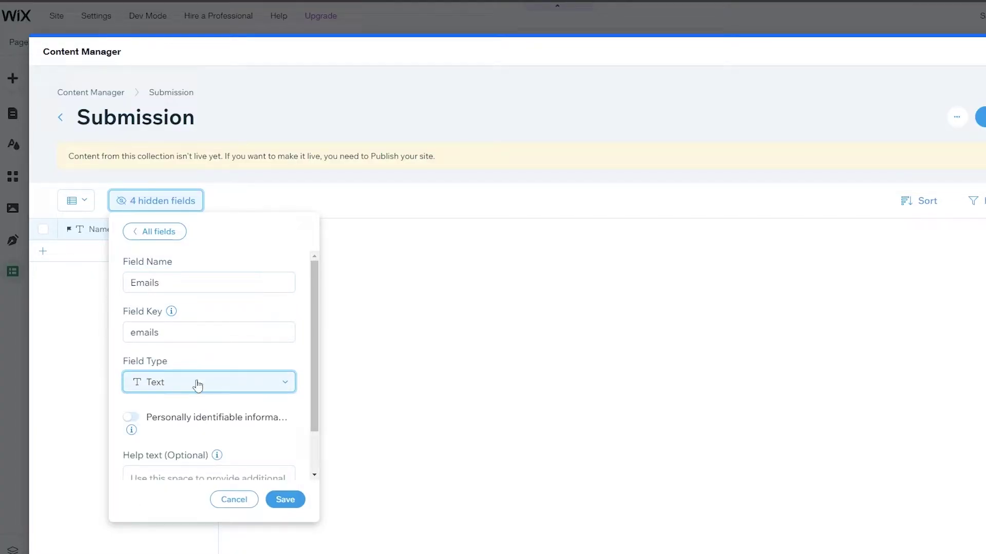
{"action": "scroll", "coordinate": [248, 451], "scroll_direction": "down", "scroll_amount": 2}
{"action": "left_click", "coordinate": [301, 504]}
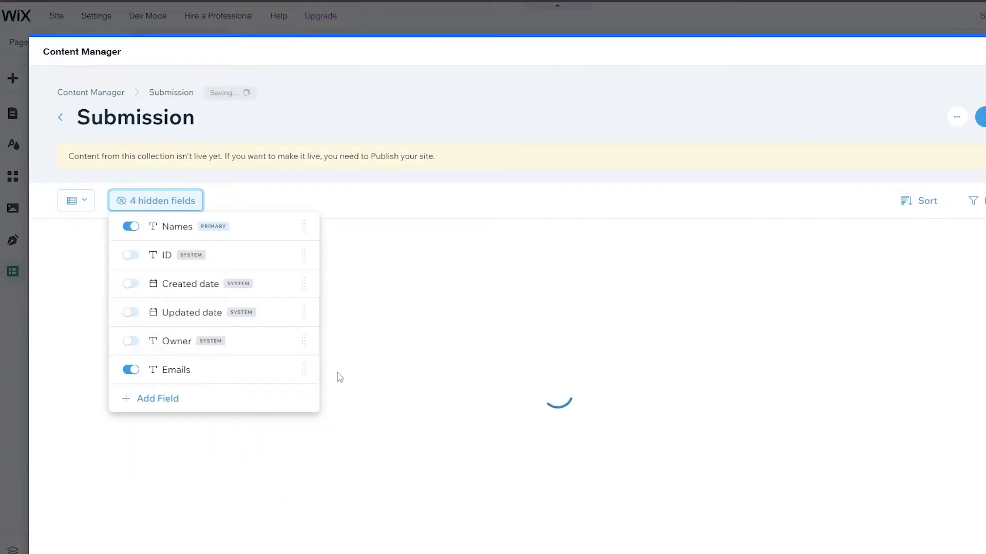
Step: Add a Number-type field named 'Numbners' to the Submission collection
{"action": "left_click", "coordinate": [158, 398]}
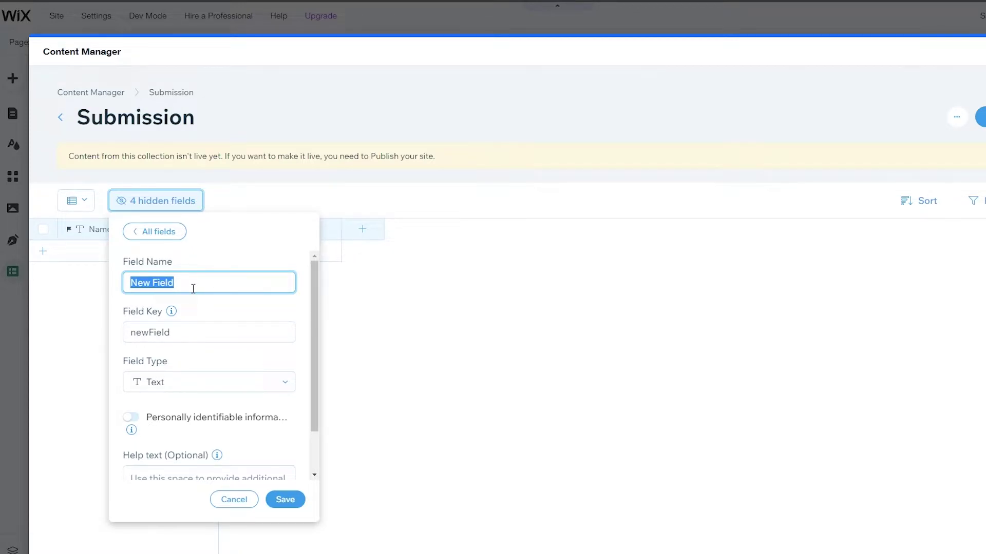
{"action": "type", "text": "Numbners"}
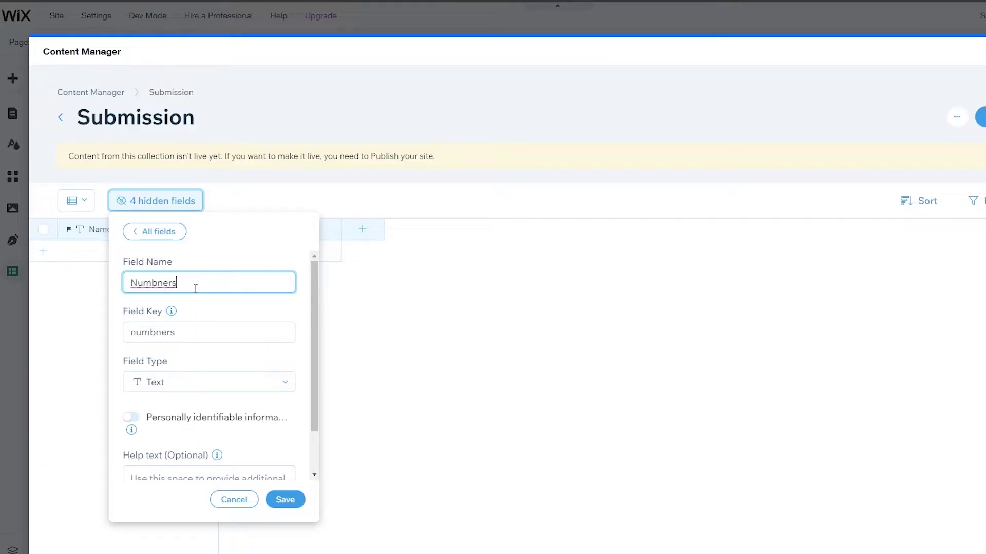
{"action": "left_click", "coordinate": [185, 387]}
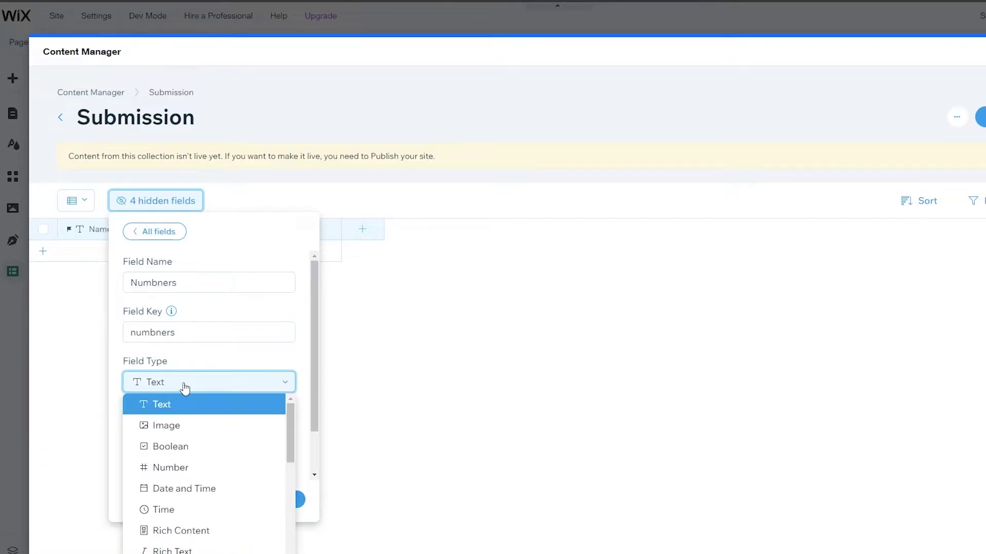
{"action": "left_click", "coordinate": [190, 467]}
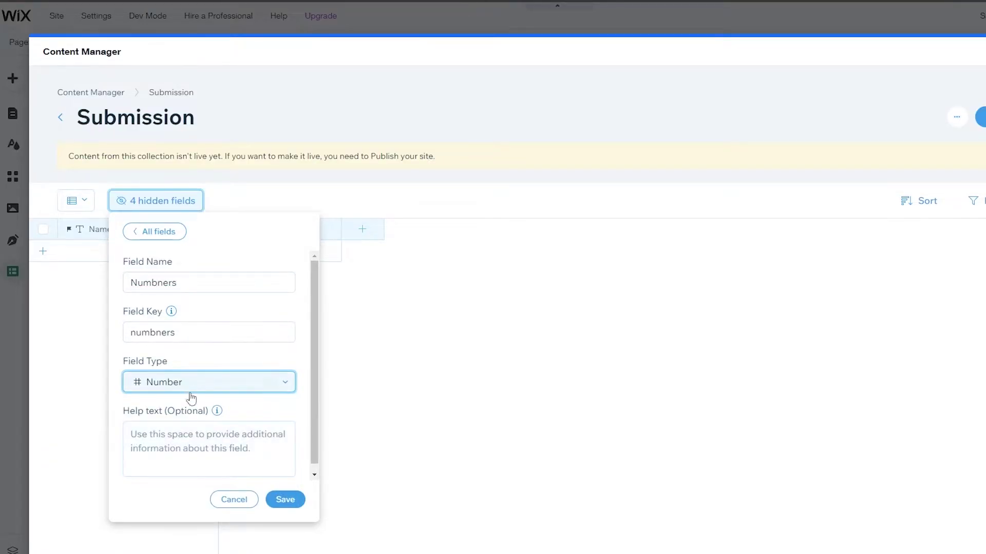
{"action": "left_click", "coordinate": [287, 500]}
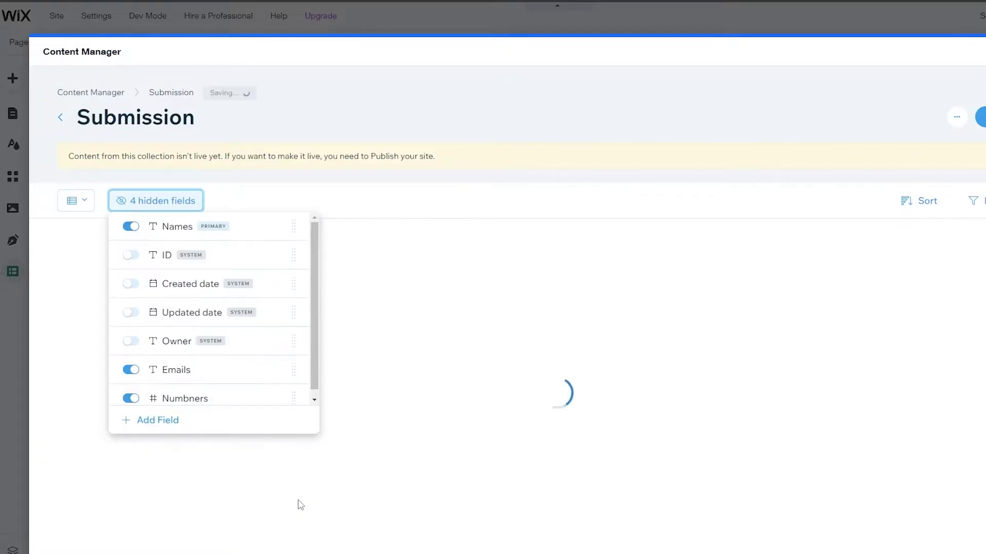
{"action": "left_click", "coordinate": [365, 414]}
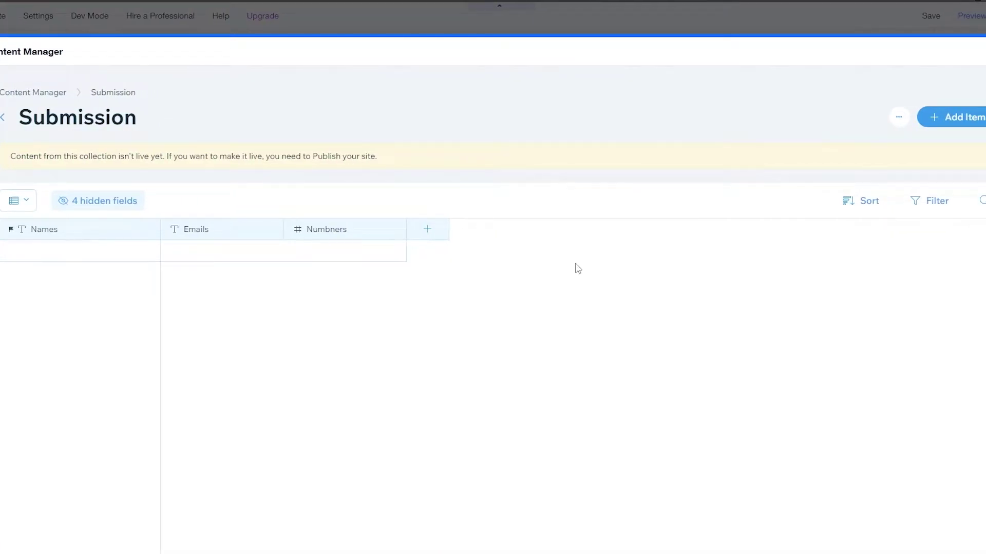
Step: Set the Submission collection's permissions to Form Submission in Collection settings and save
{"action": "left_click", "coordinate": [900, 121]}
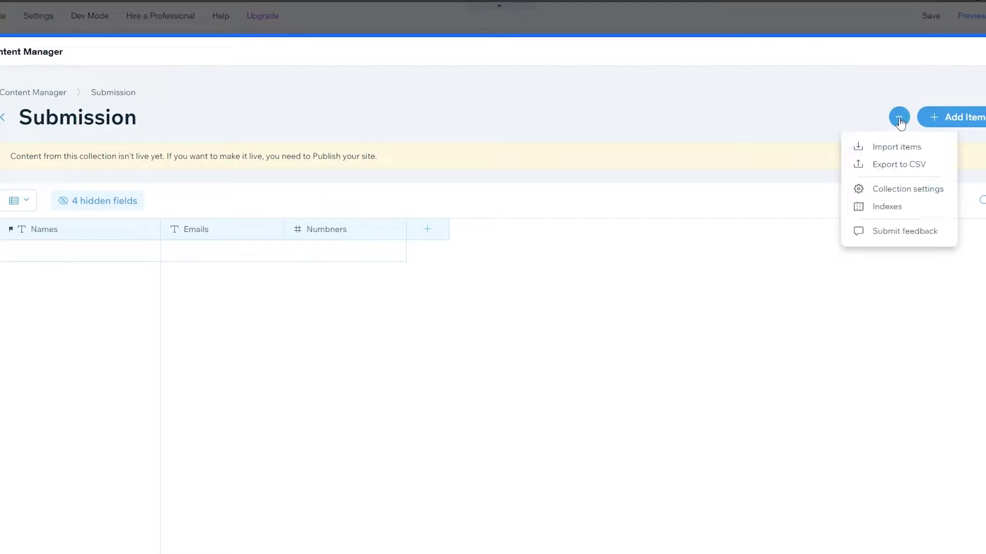
{"action": "left_click", "coordinate": [900, 195]}
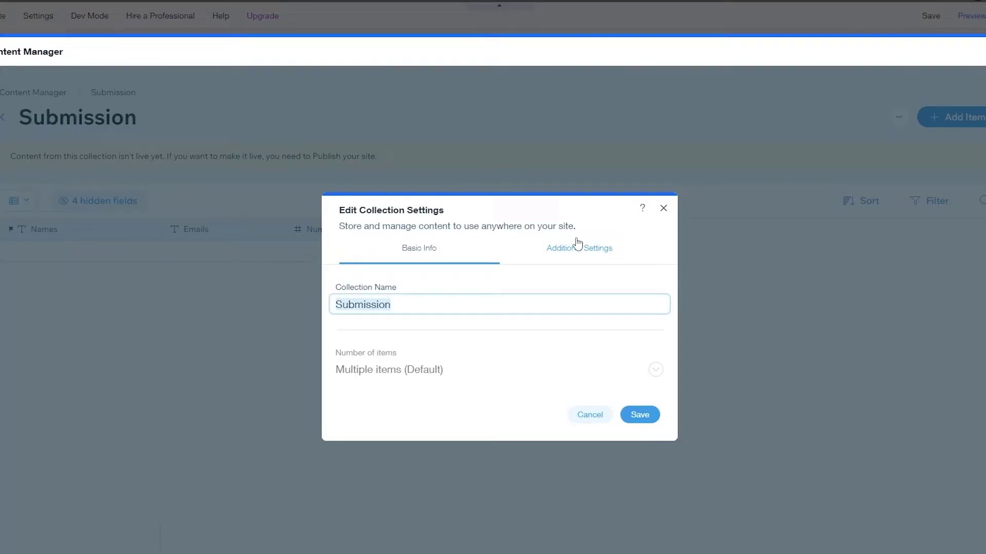
{"action": "left_click", "coordinate": [545, 249]}
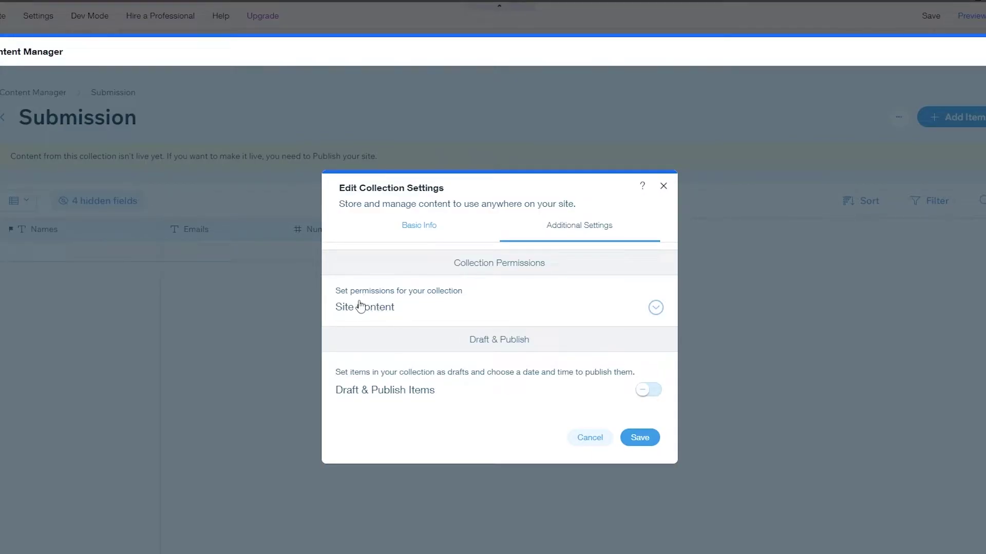
{"action": "left_click", "coordinate": [588, 315]}
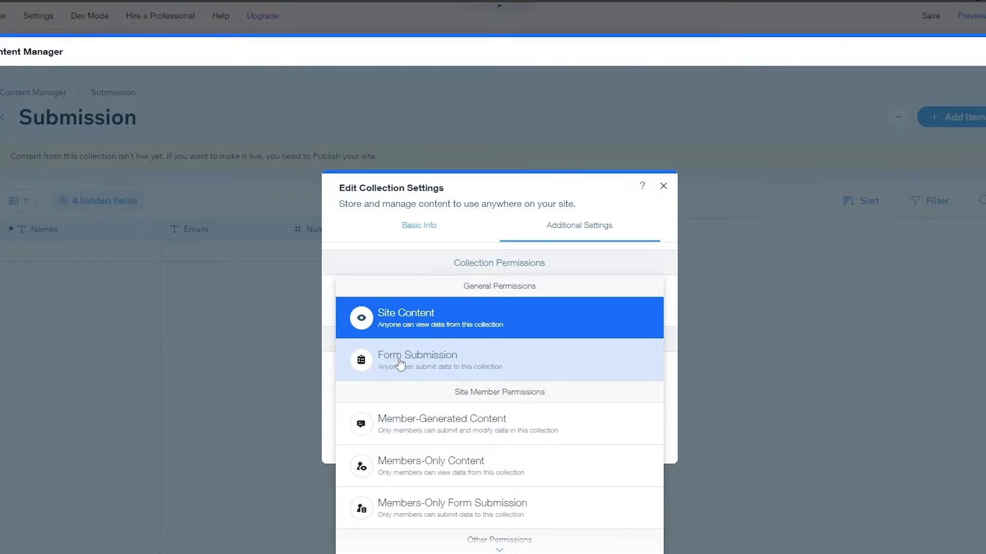
{"action": "scroll", "coordinate": [437, 496], "scroll_direction": "down", "scroll_amount": 2}
{"action": "scroll", "coordinate": [431, 537], "scroll_direction": "up", "scroll_amount": 2}
{"action": "left_click", "coordinate": [428, 365]}
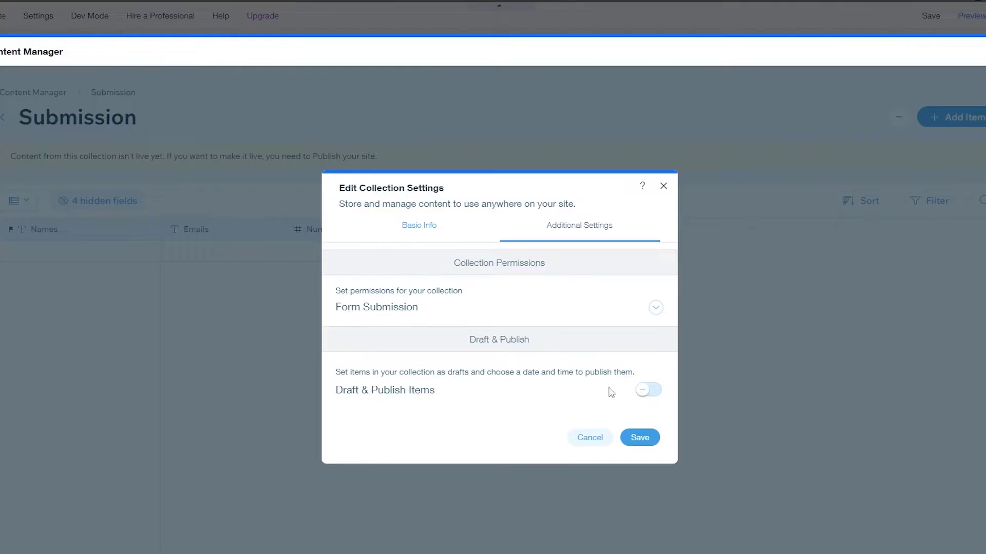
{"action": "left_click", "coordinate": [640, 438]}
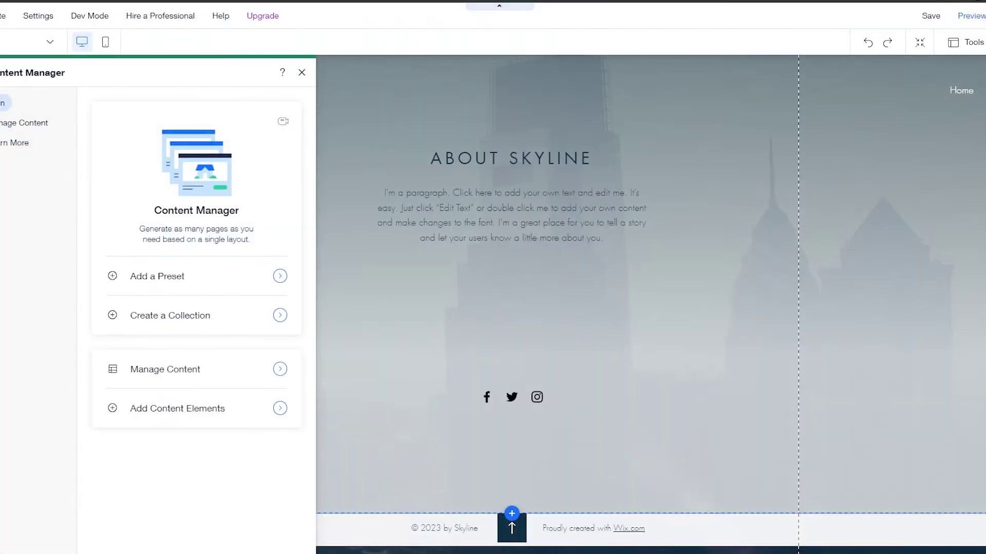
Step: Close the Content Manager and add the 'Add your Name' text input below the About Skyline paragraph
{"action": "left_click", "coordinate": [424, 324]}
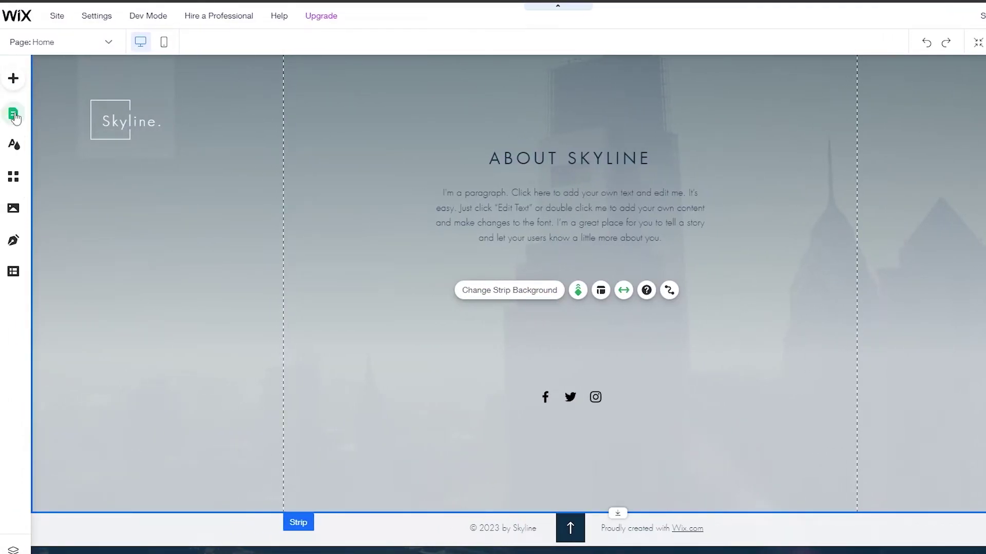
{"action": "left_click", "coordinate": [15, 79]}
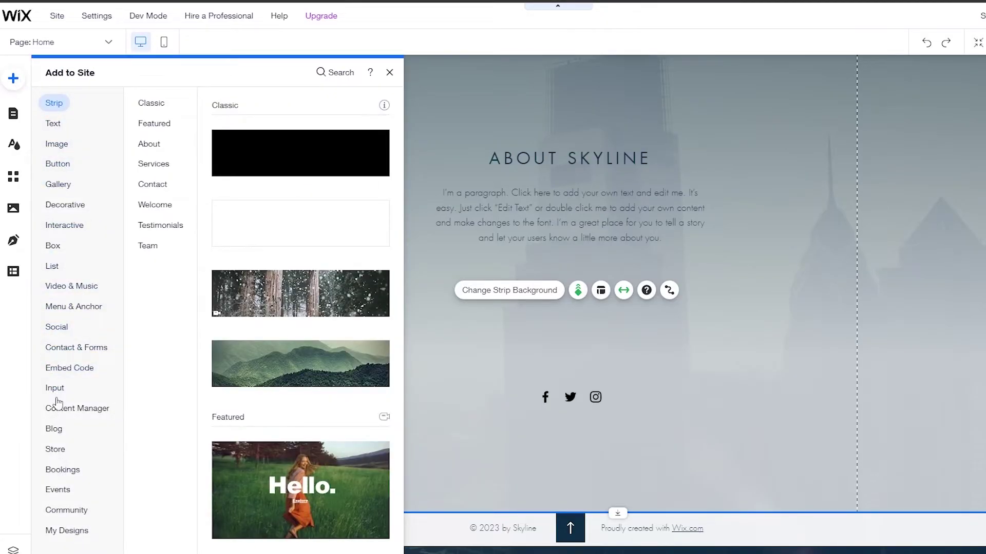
{"action": "left_click", "coordinate": [51, 391]}
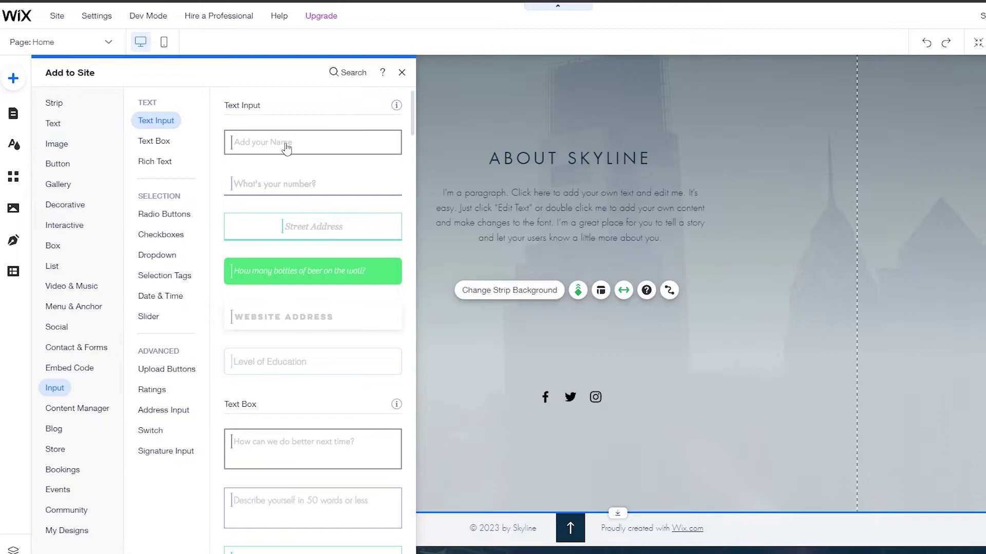
{"action": "scroll", "coordinate": [294, 328], "scroll_direction": "down", "scroll_amount": 2}
{"action": "scroll", "coordinate": [294, 327], "scroll_direction": "up", "scroll_amount": 2}
{"action": "left_click", "coordinate": [281, 148]}
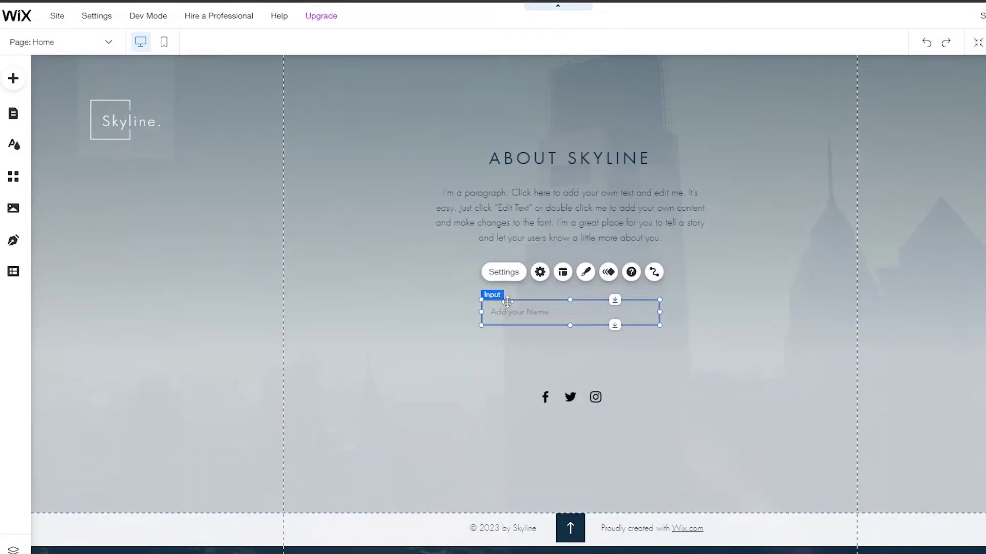
Step: Stack the three 'Add your Name' inputs below the paragraph and move the social icons lower
{"action": "left_click_drag", "start_coordinate": [507, 302], "coordinate": [608, 293]}
{"action": "left_click_drag", "start_coordinate": [611, 333], "coordinate": [615, 326]}
{"action": "left_click", "coordinate": [706, 333]}
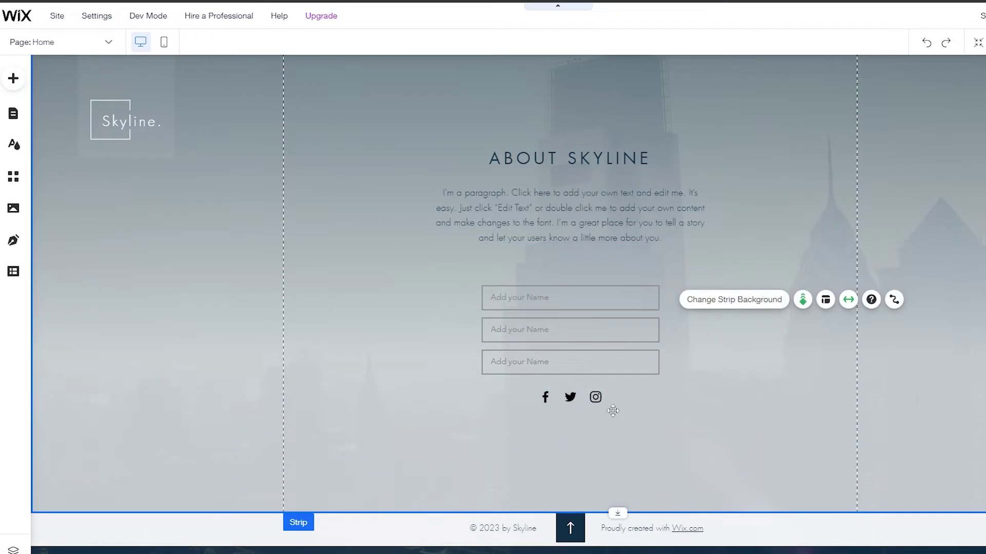
{"action": "left_click_drag", "start_coordinate": [587, 404], "coordinate": [581, 435]}
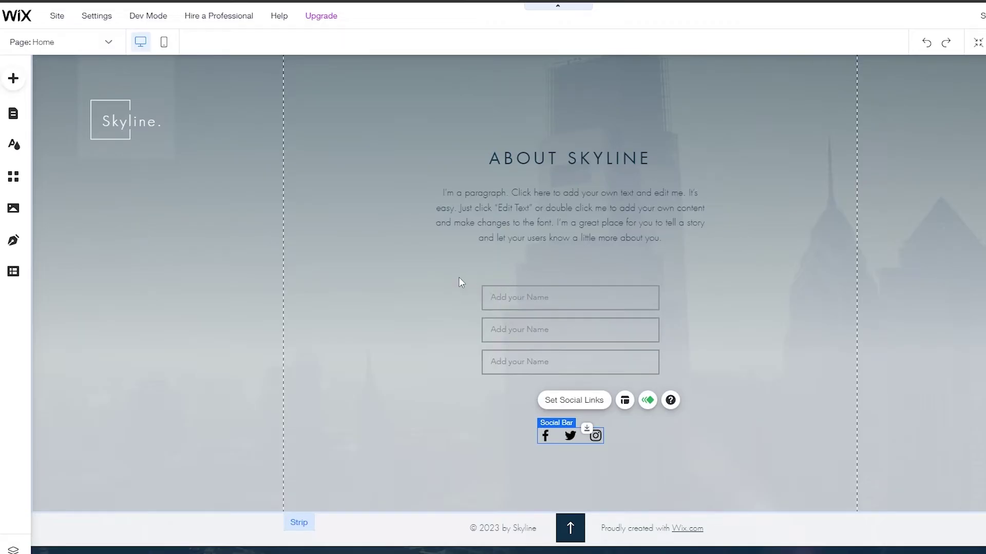
{"action": "left_click_drag", "start_coordinate": [528, 358], "coordinate": [549, 360]}
{"action": "left_click", "coordinate": [695, 343]}
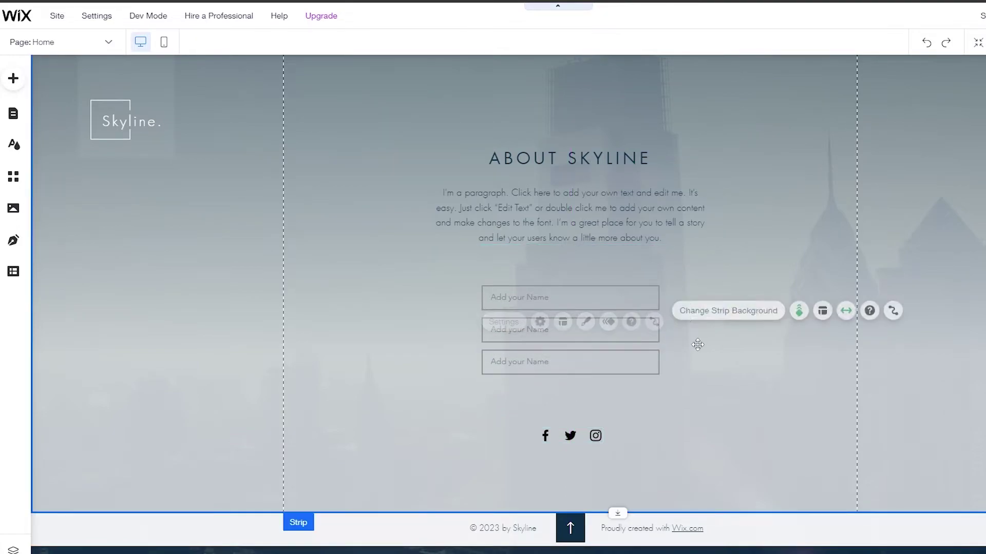
Step: Drag the About Skyline paragraph up so it sits closer beneath the ABOUT SKYLINE title
{"action": "scroll", "coordinate": [689, 305], "scroll_direction": "up", "scroll_amount": 1}
{"action": "left_click", "coordinate": [565, 252]}
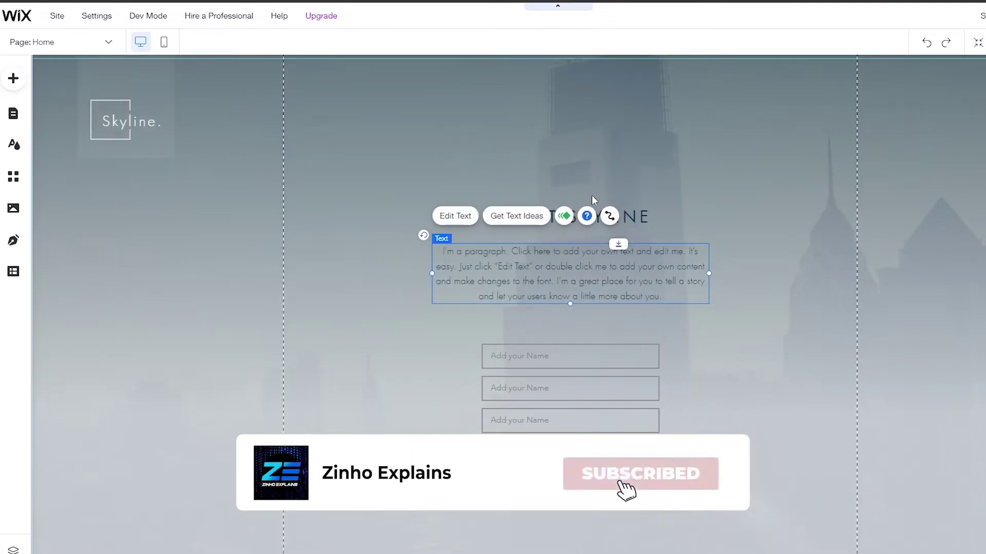
{"action": "left_click", "coordinate": [598, 225]}
{"action": "scroll", "coordinate": [600, 236], "scroll_direction": "up", "scroll_amount": 2}
{"action": "left_click_drag", "start_coordinate": [572, 325], "coordinate": [570, 264]}
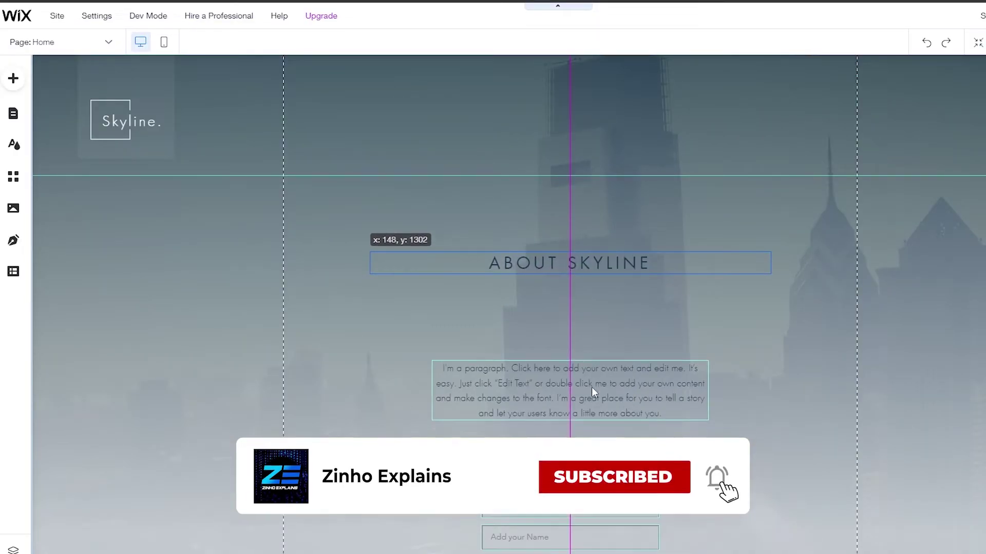
{"action": "left_click_drag", "start_coordinate": [592, 391], "coordinate": [591, 340]}
{"action": "scroll", "coordinate": [633, 388], "scroll_direction": "down", "scroll_amount": 2}
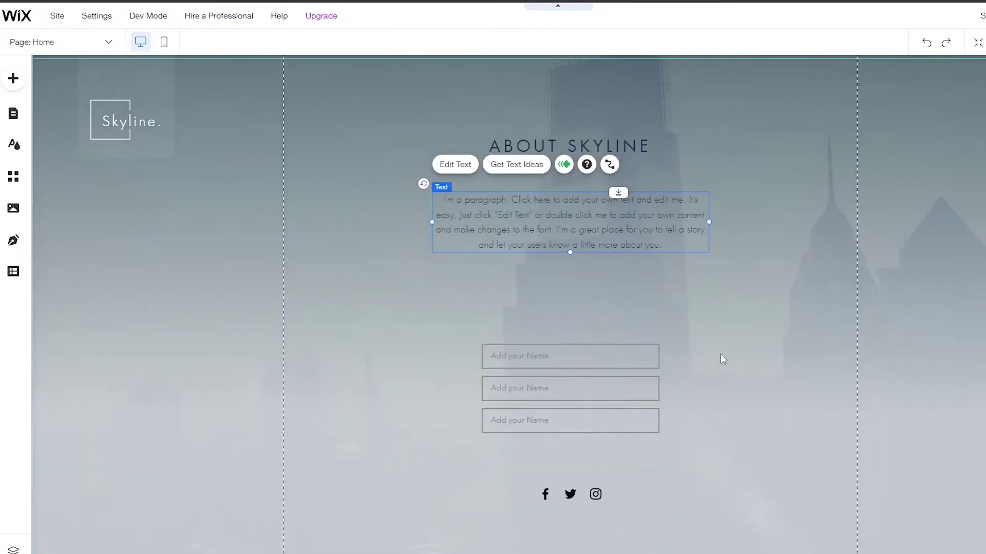
{"action": "left_click", "coordinate": [609, 302]}
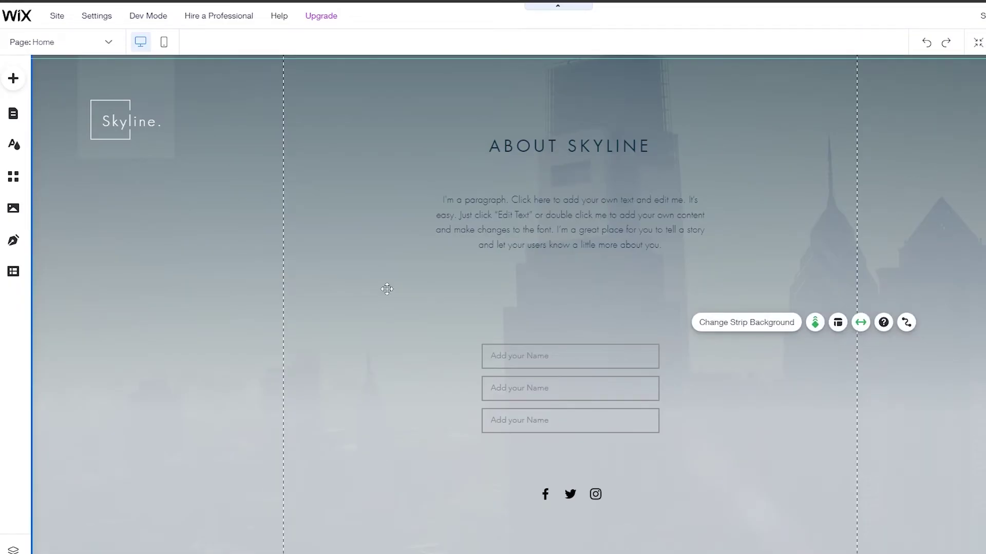
{"action": "left_click", "coordinate": [11, 79]}
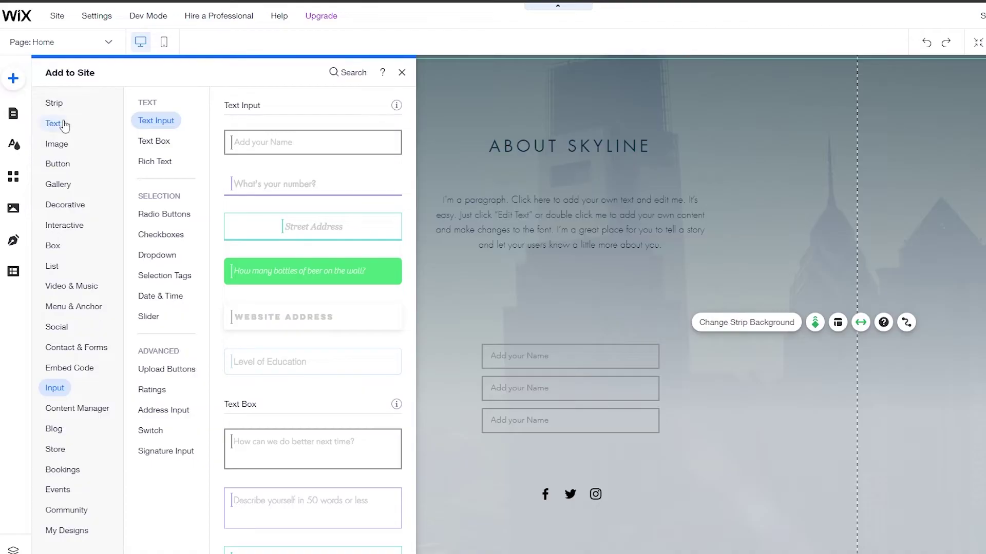
Step: Add a Heading 2 below the paragraph reading 'Get Notified' and center it
{"action": "left_click", "coordinate": [62, 125]}
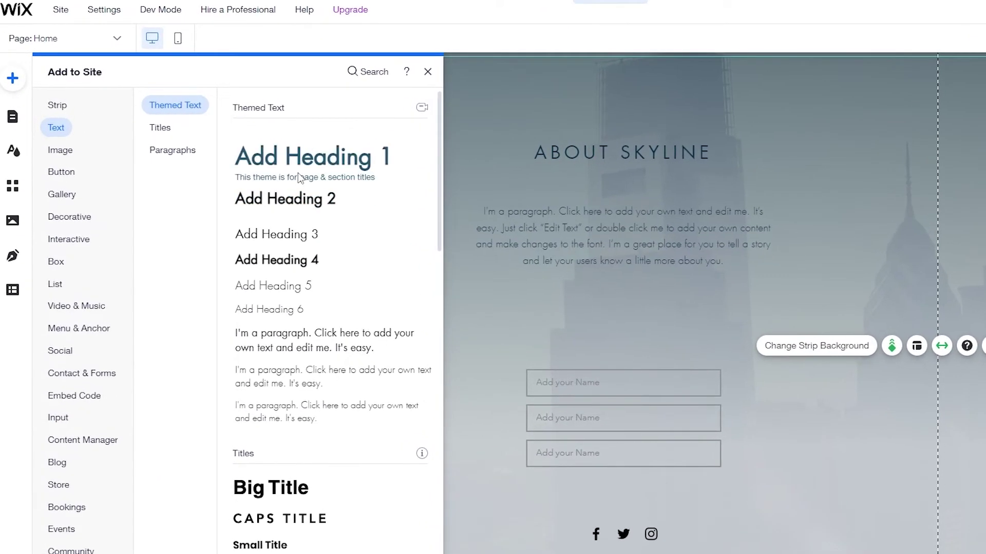
{"action": "left_click_drag", "start_coordinate": [301, 200], "coordinate": [582, 321]}
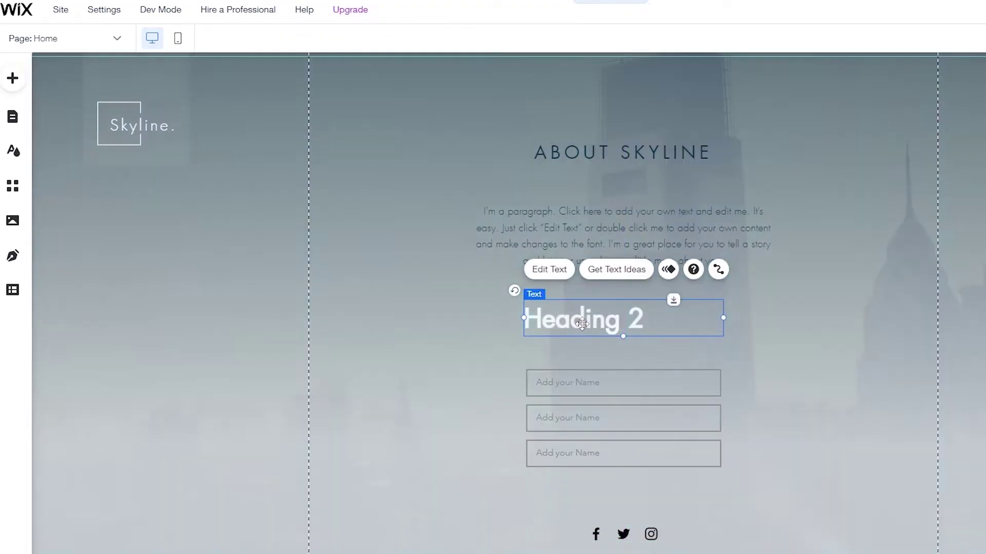
{"action": "double_click", "coordinate": [582, 322]}
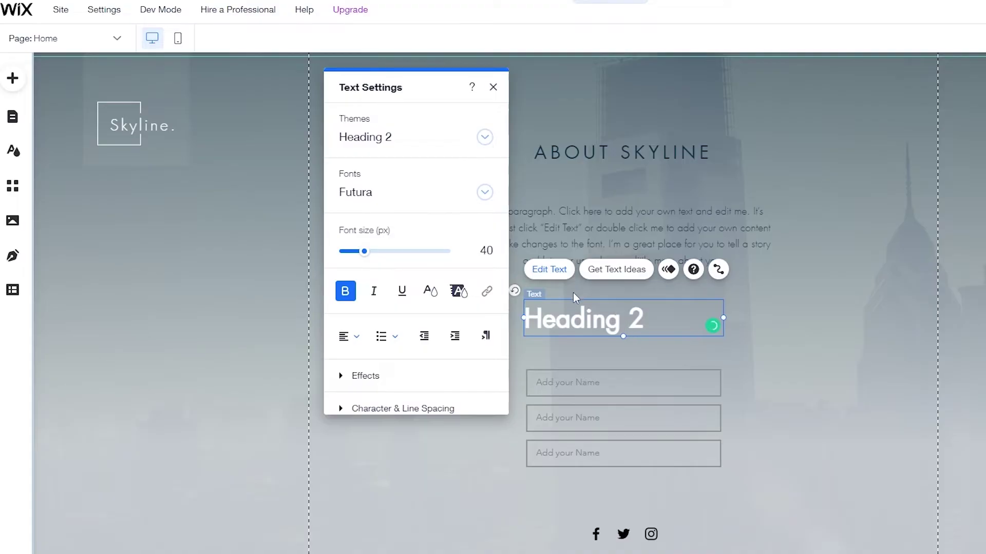
{"action": "triple_click", "coordinate": [594, 321]}
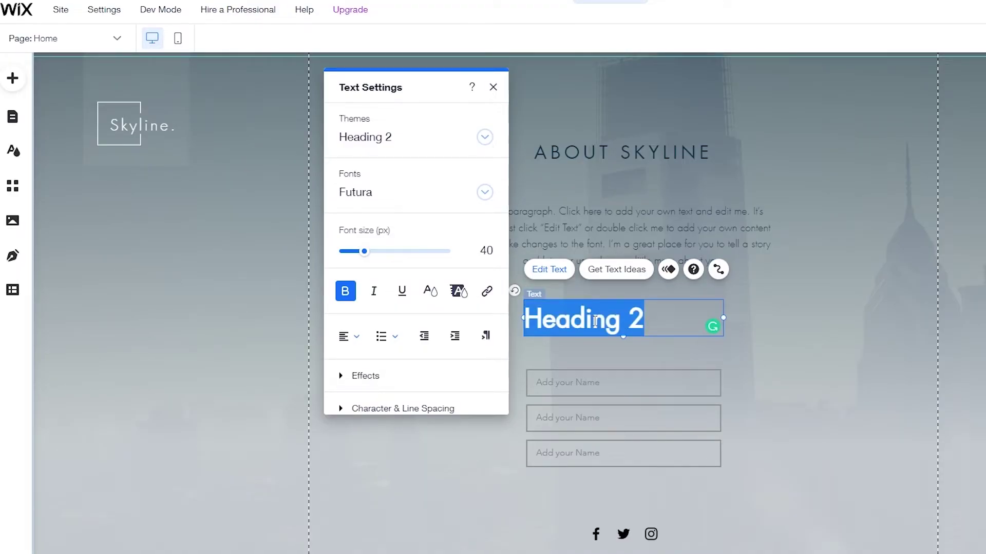
{"action": "type", "text": "Get Notified"}
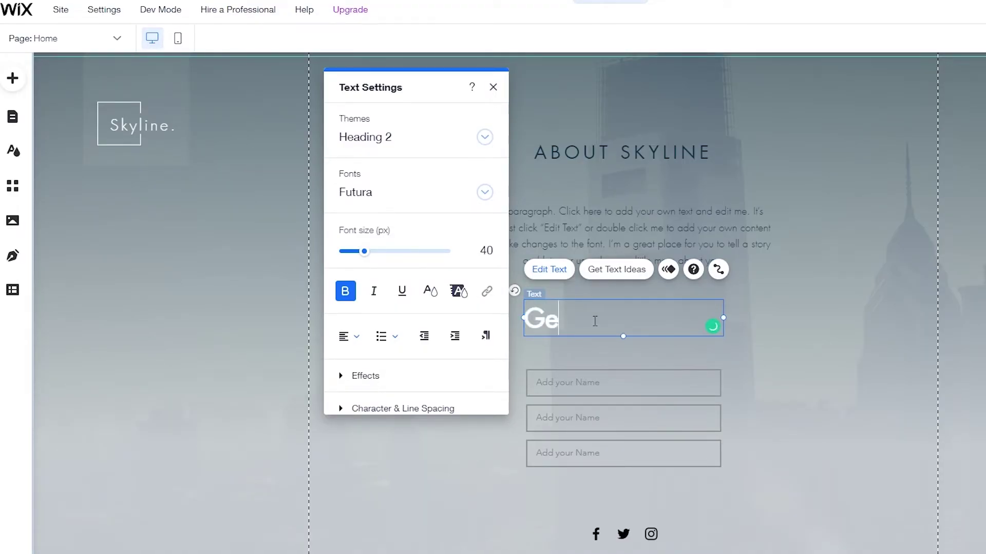
{"action": "key", "text": "ctrl+a"}
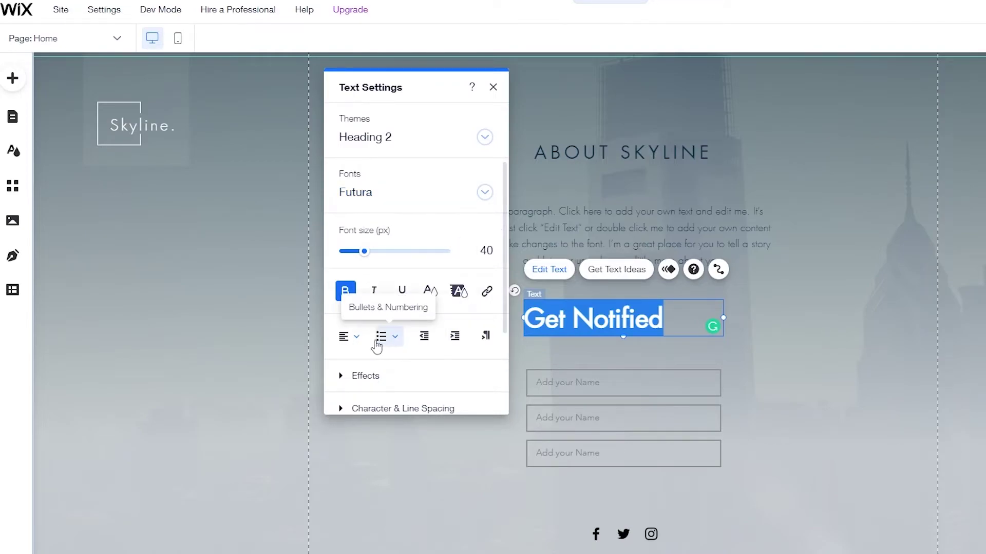
{"action": "left_click", "coordinate": [350, 336]}
{"action": "left_click", "coordinate": [356, 358]}
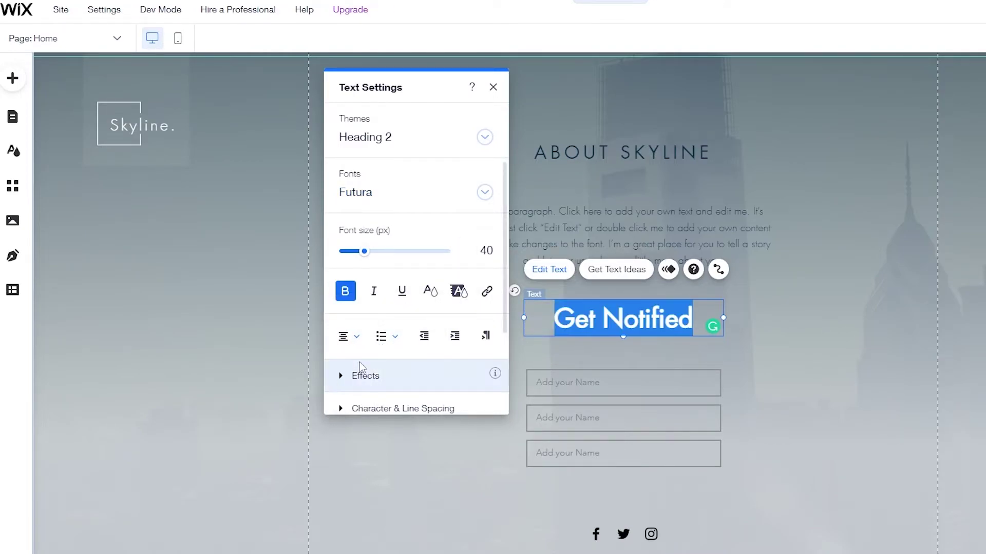
Step: Set the heading font to Poppins Semi Bold at size 36
{"action": "left_click", "coordinate": [372, 195]}
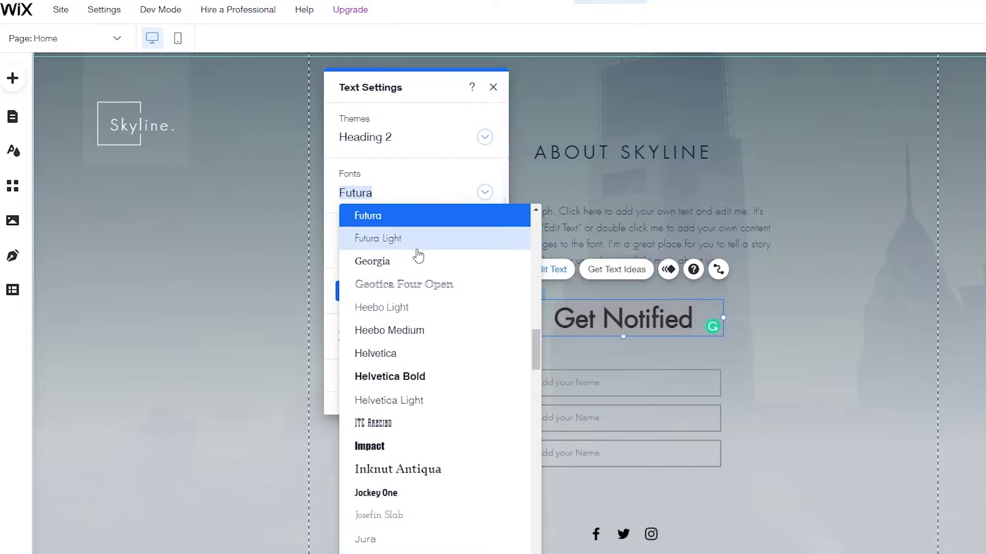
{"action": "scroll", "coordinate": [403, 460], "scroll_direction": "down", "scroll_amount": 5}
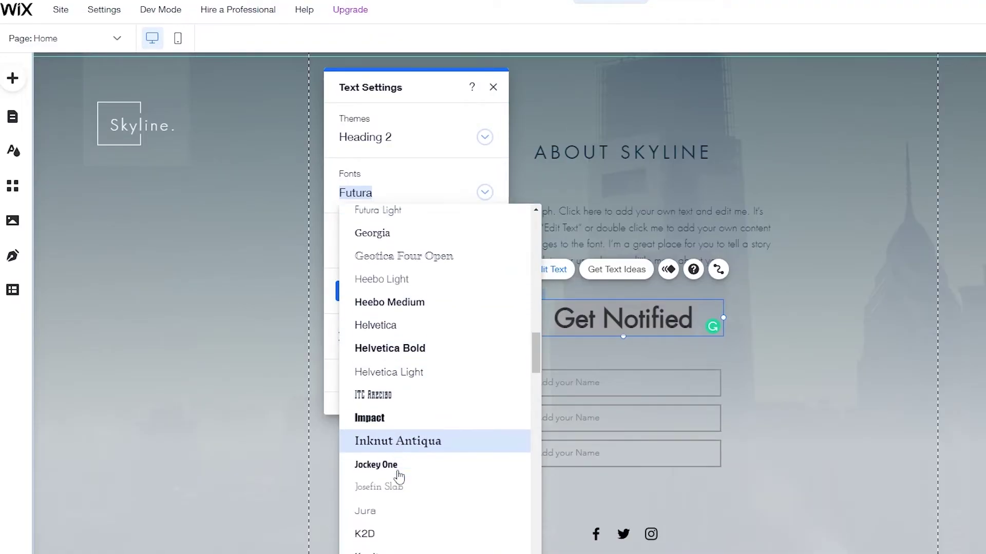
{"action": "scroll", "coordinate": [400, 471], "scroll_direction": "down", "scroll_amount": 5}
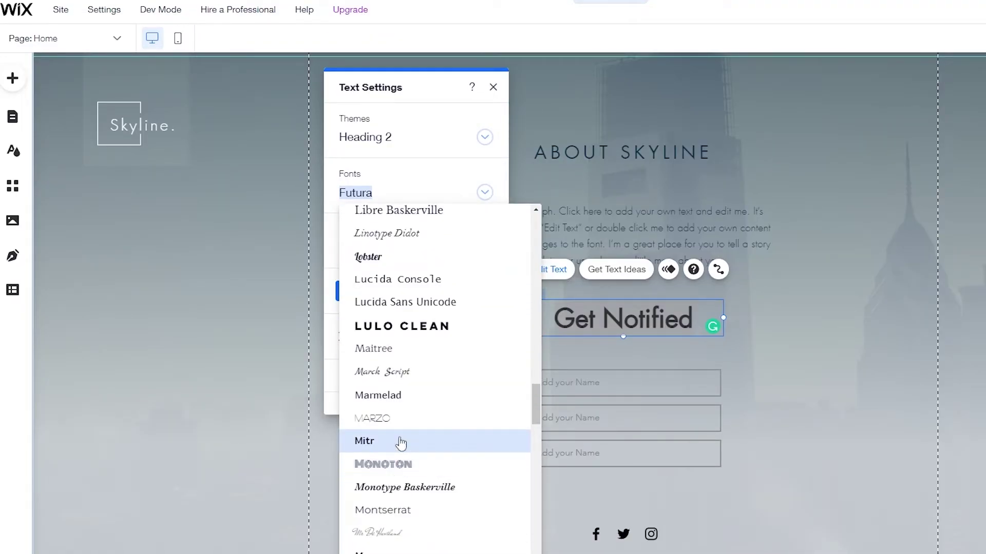
{"action": "left_click", "coordinate": [408, 328]}
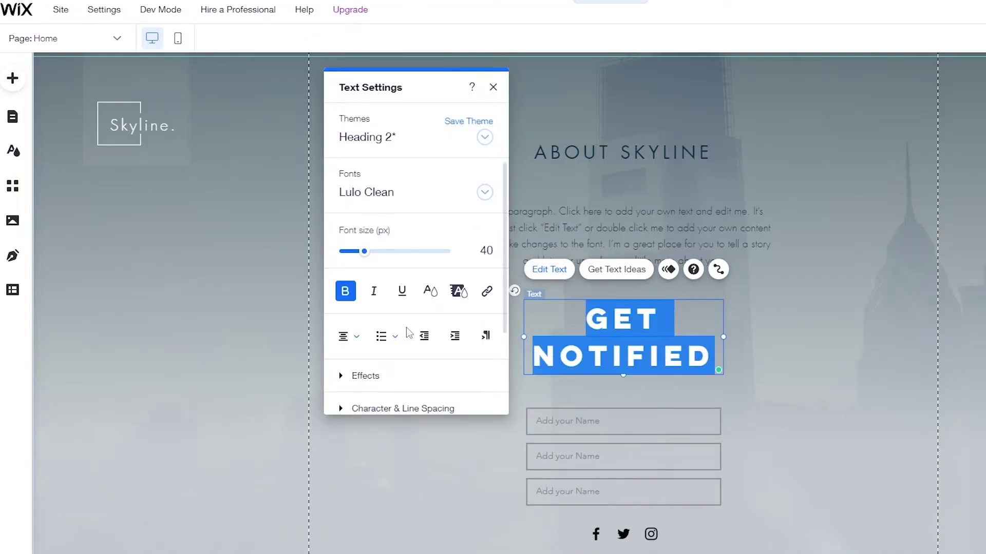
{"action": "left_click", "coordinate": [380, 193]}
{"action": "scroll", "coordinate": [399, 365], "scroll_direction": "up", "scroll_amount": 8}
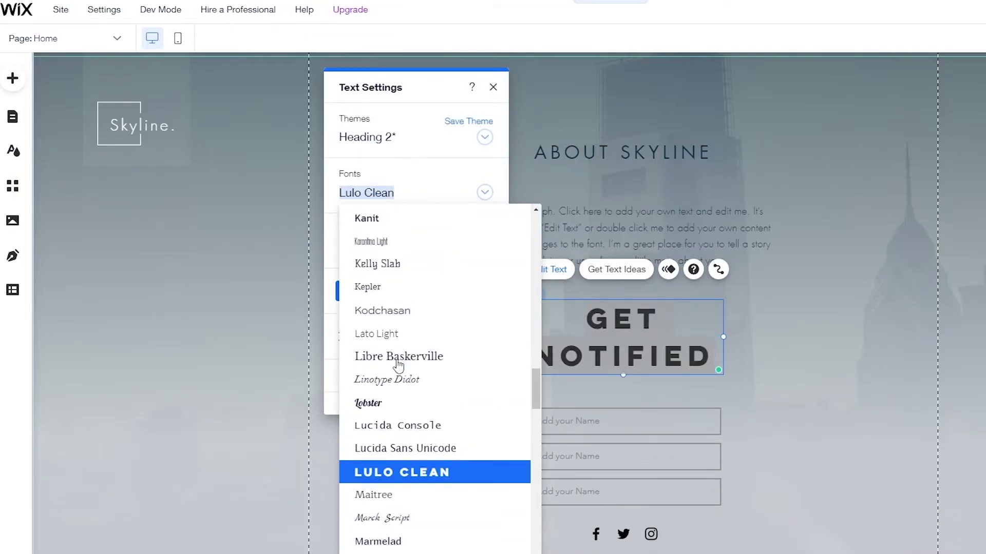
{"action": "scroll", "coordinate": [398, 359], "scroll_direction": "up", "scroll_amount": 5}
{"action": "scroll", "coordinate": [399, 354], "scroll_direction": "down", "scroll_amount": 8}
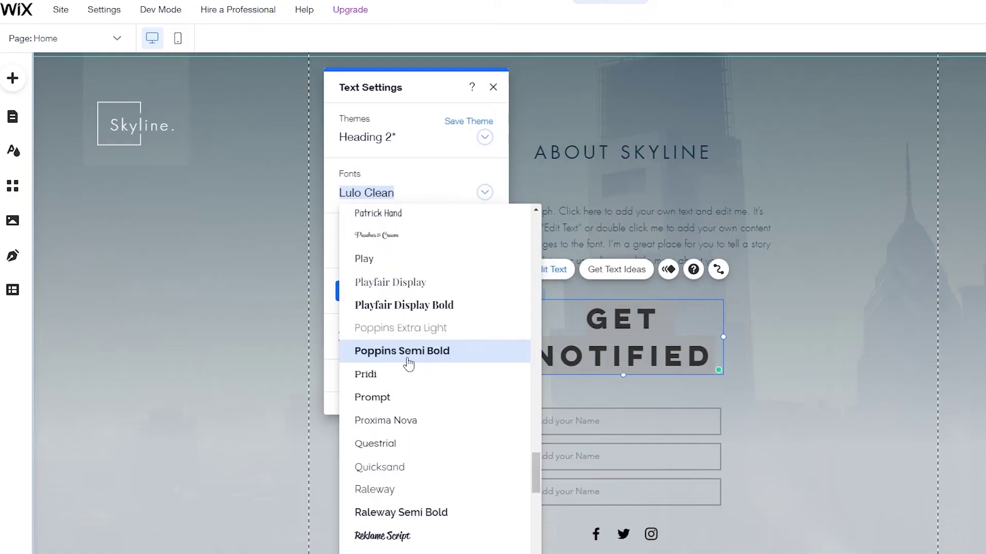
{"action": "left_click", "coordinate": [407, 349]}
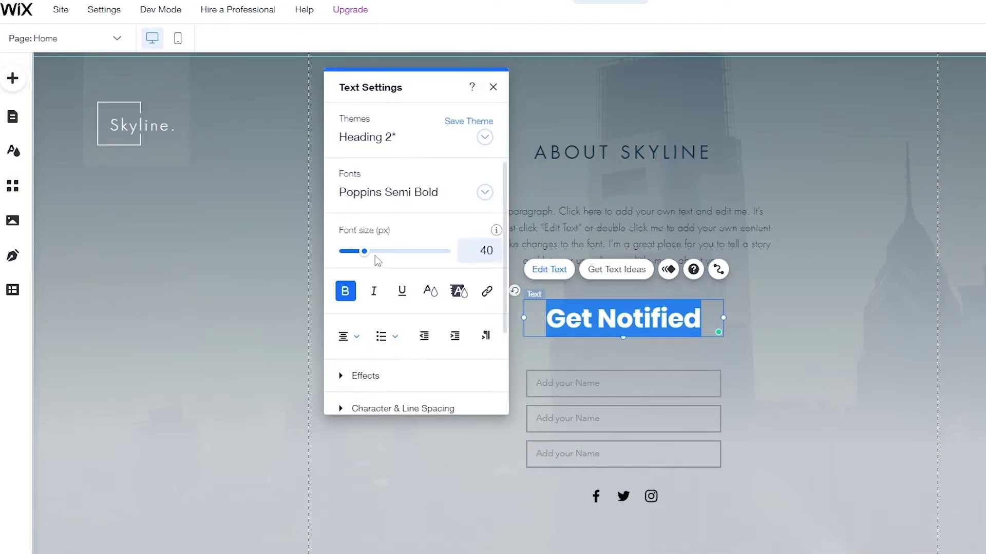
{"action": "left_click_drag", "start_coordinate": [363, 251], "coordinate": [358, 252]}
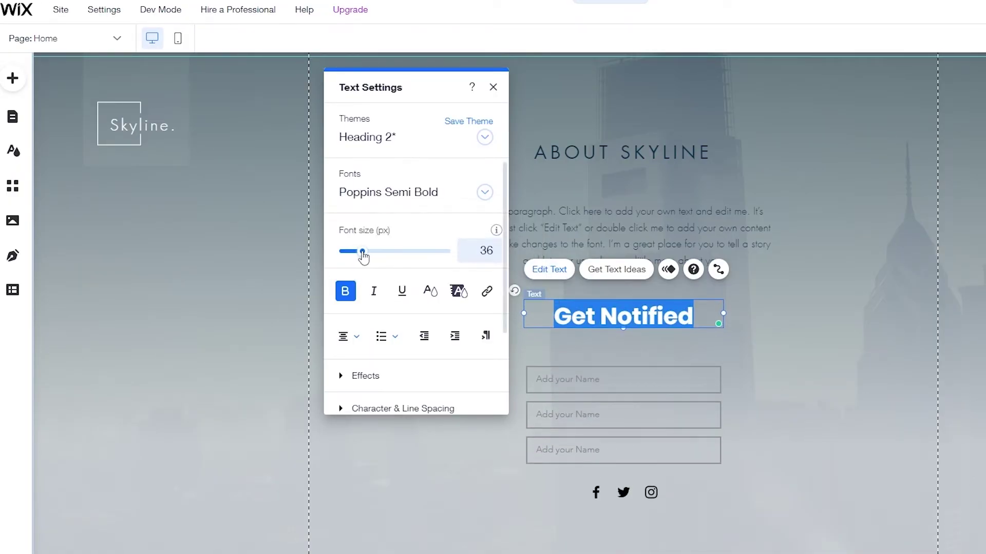
{"action": "left_click", "coordinate": [820, 358]}
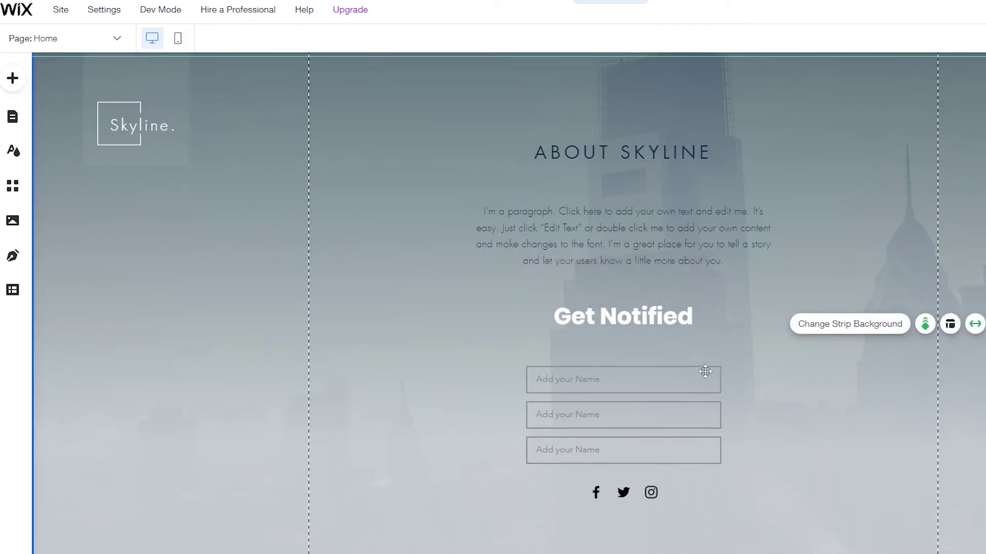
Step: Move the three name fields up closer under the heading
{"action": "left_click_drag", "start_coordinate": [629, 384], "coordinate": [627, 367]}
{"action": "left_click_drag", "start_coordinate": [643, 417], "coordinate": [638, 405]}
{"action": "left_click_drag", "start_coordinate": [639, 454], "coordinate": [644, 484]}
{"action": "left_click", "coordinate": [686, 473]}
{"action": "scroll", "coordinate": [641, 512], "scroll_direction": "down", "scroll_amount": 2}
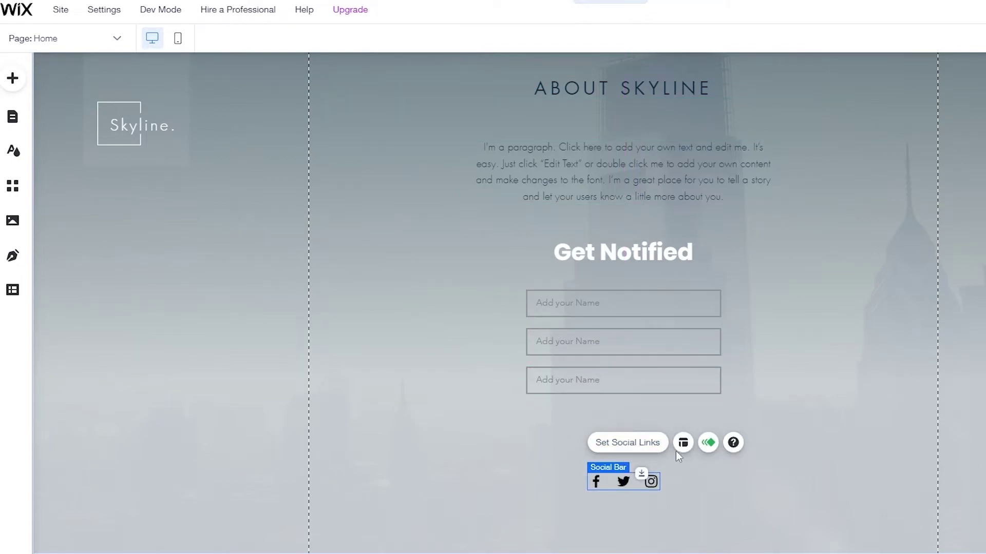
{"action": "left_click", "coordinate": [778, 410]}
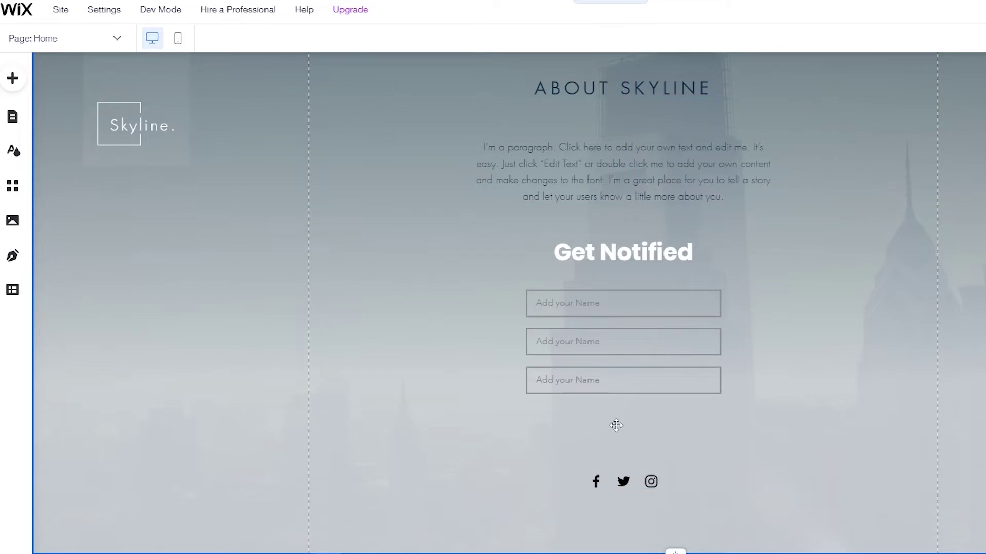
Step: Add a dark button below the name fields, replacing a mistakenly placed SHOP button
{"action": "left_click", "coordinate": [11, 83]}
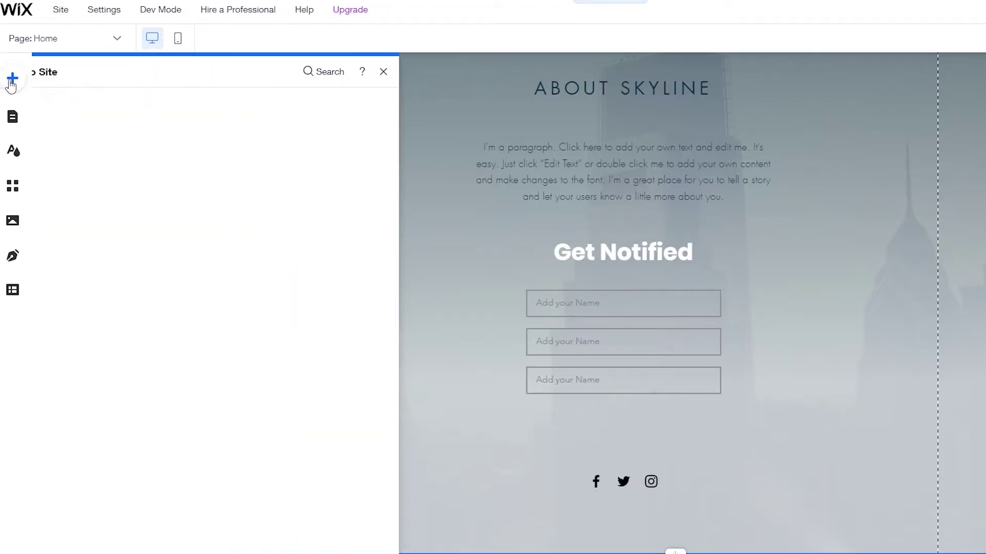
{"action": "left_click", "coordinate": [68, 150]}
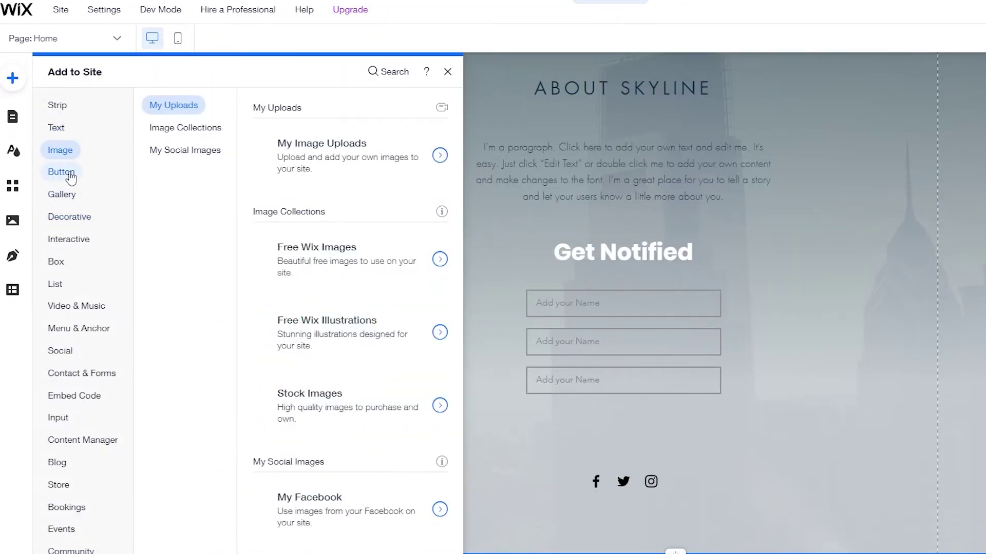
{"action": "left_click", "coordinate": [72, 177]}
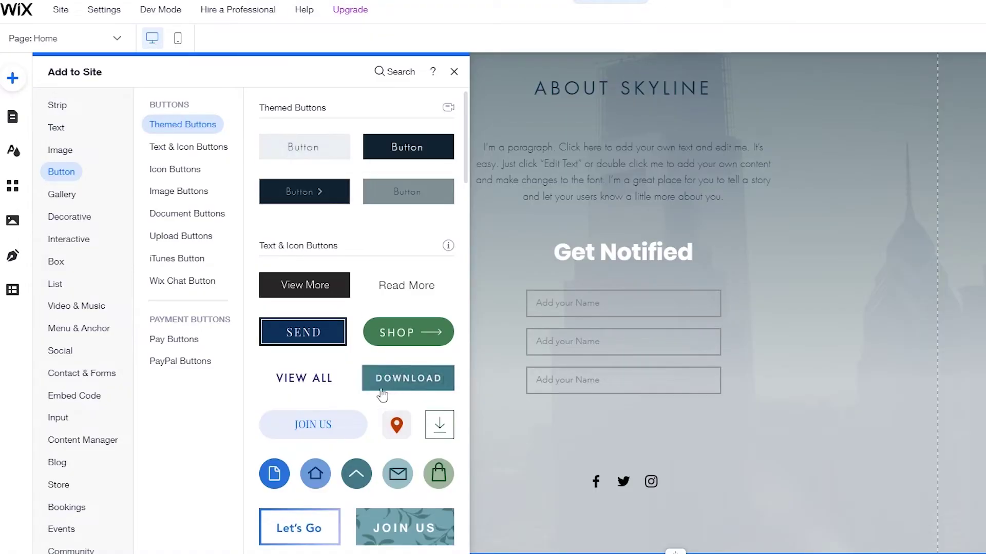
{"action": "scroll", "coordinate": [308, 377], "scroll_direction": "down", "scroll_amount": 2}
{"action": "scroll", "coordinate": [307, 375], "scroll_direction": "down", "scroll_amount": 10}
{"action": "scroll", "coordinate": [312, 411], "scroll_direction": "up", "scroll_amount": 15}
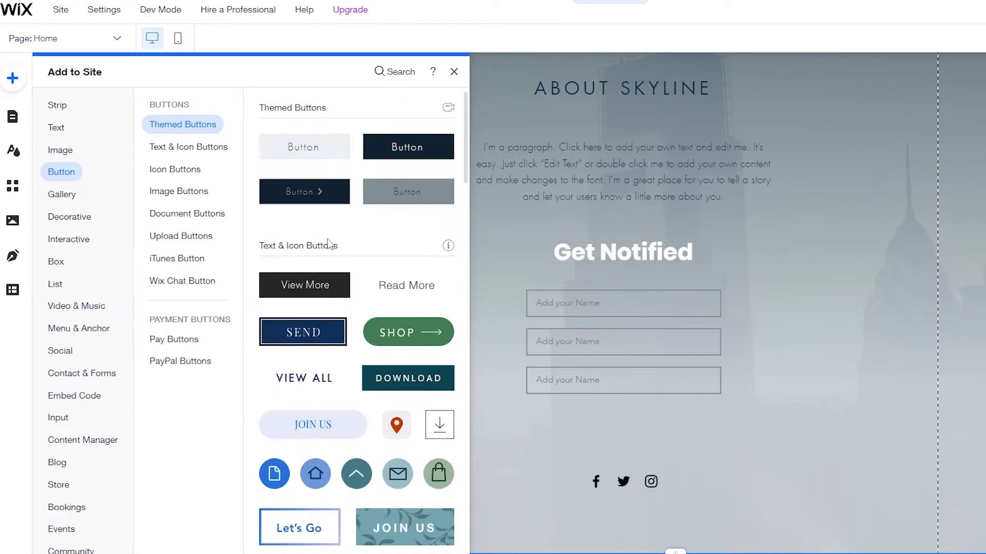
{"action": "left_click_drag", "start_coordinate": [387, 333], "coordinate": [569, 364]}
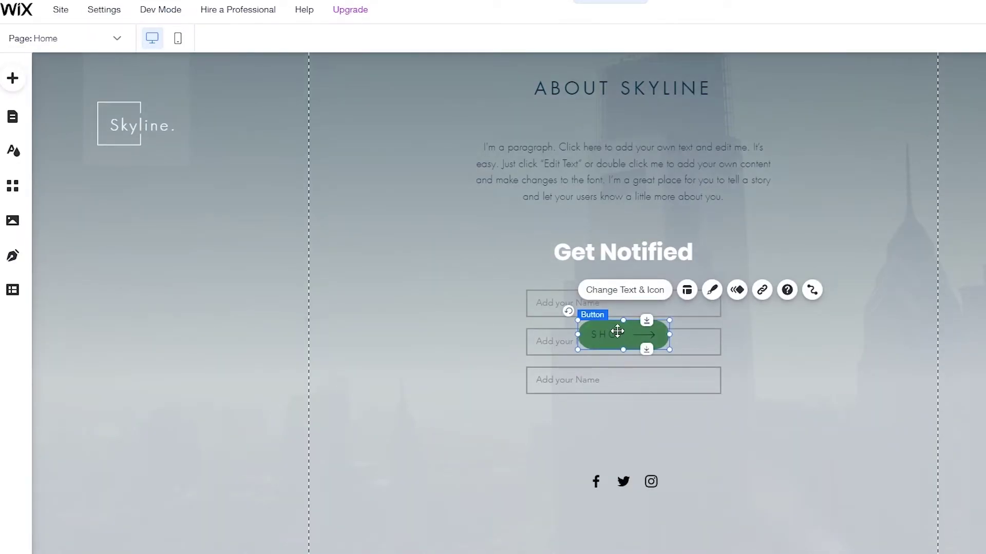
{"action": "key", "text": "Delete"}
{"action": "left_click", "coordinate": [13, 78]}
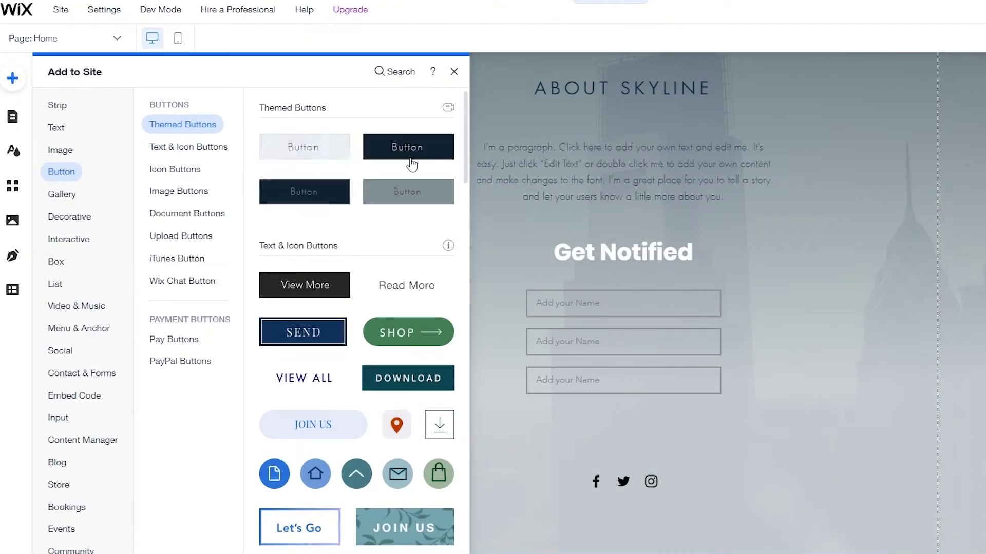
{"action": "left_click_drag", "start_coordinate": [392, 158], "coordinate": [622, 418]}
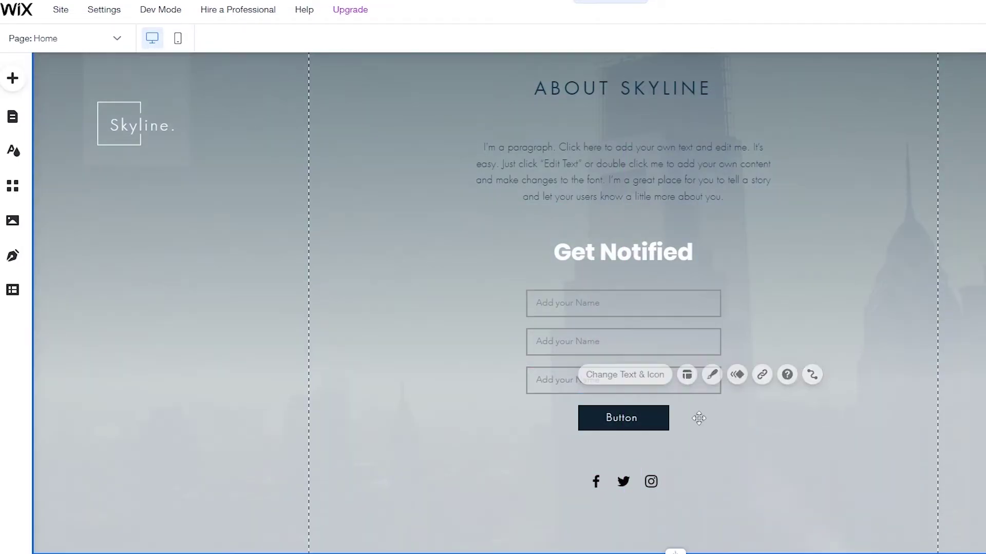
Step: Change the button's label to Submit
{"action": "left_click", "coordinate": [624, 378]}
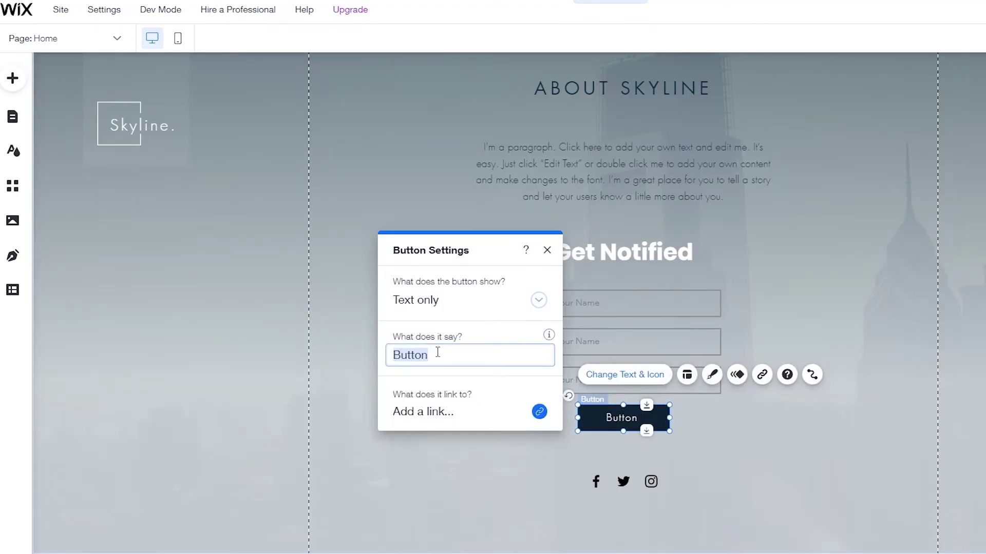
{"action": "type", "text": "Submit"}
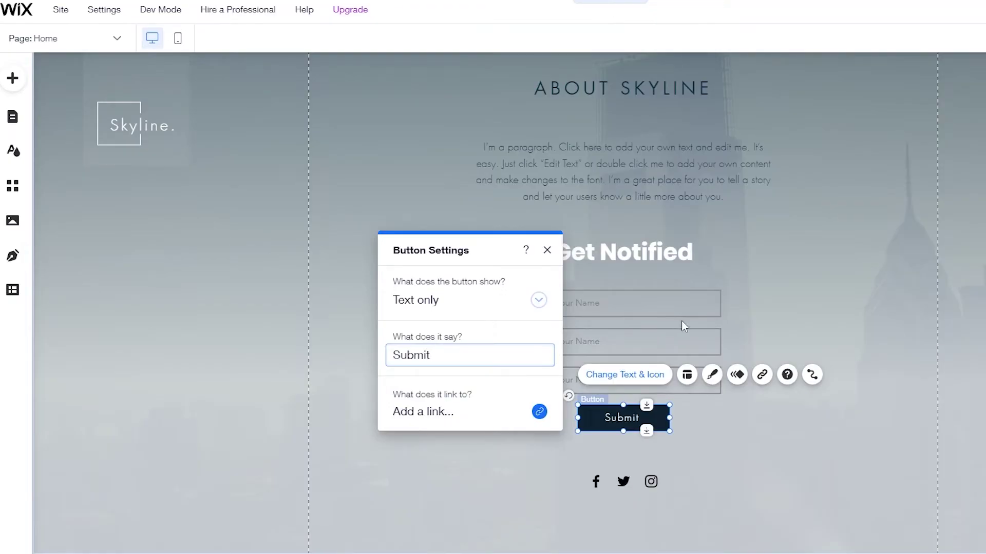
{"action": "left_click", "coordinate": [834, 277]}
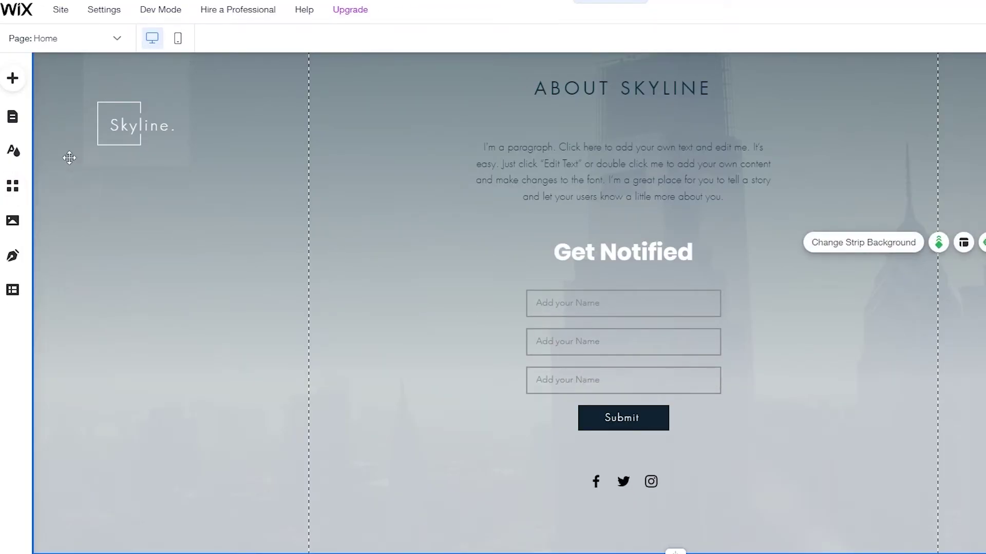
Step: Add a Content Manager dataset and place it beside the first form field
{"action": "left_click", "coordinate": [20, 81]}
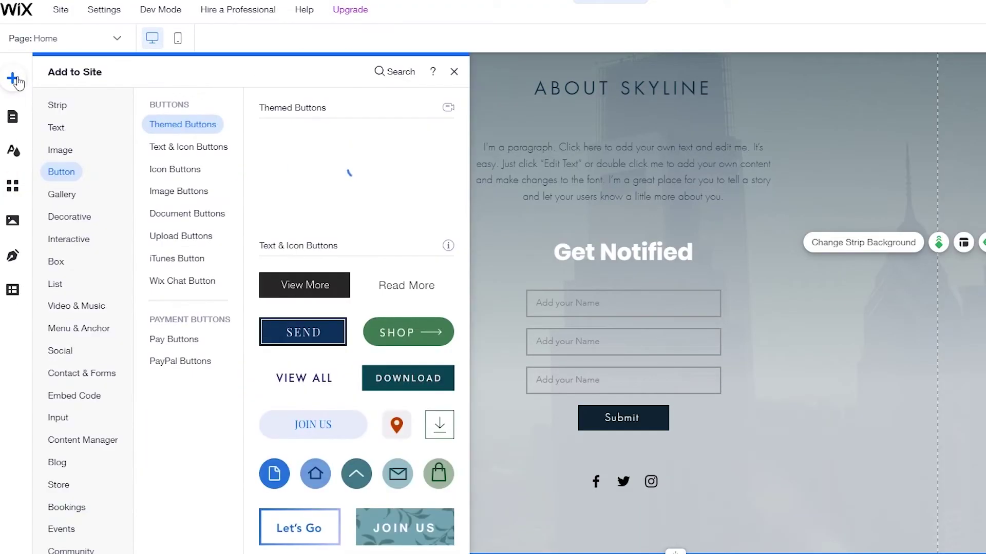
{"action": "left_click", "coordinate": [78, 448]}
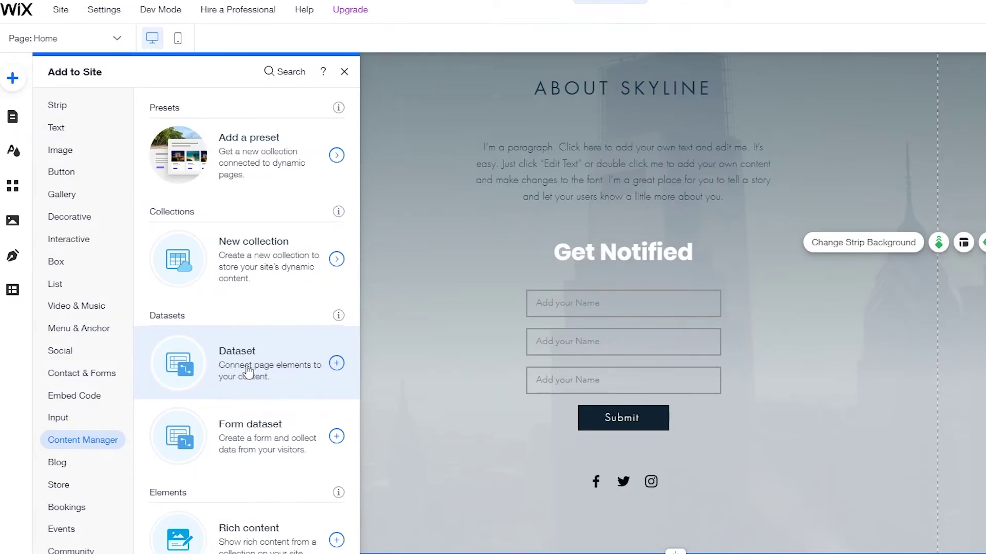
{"action": "left_click", "coordinate": [248, 370]}
{"action": "left_click_drag", "start_coordinate": [642, 343], "coordinate": [848, 335]}
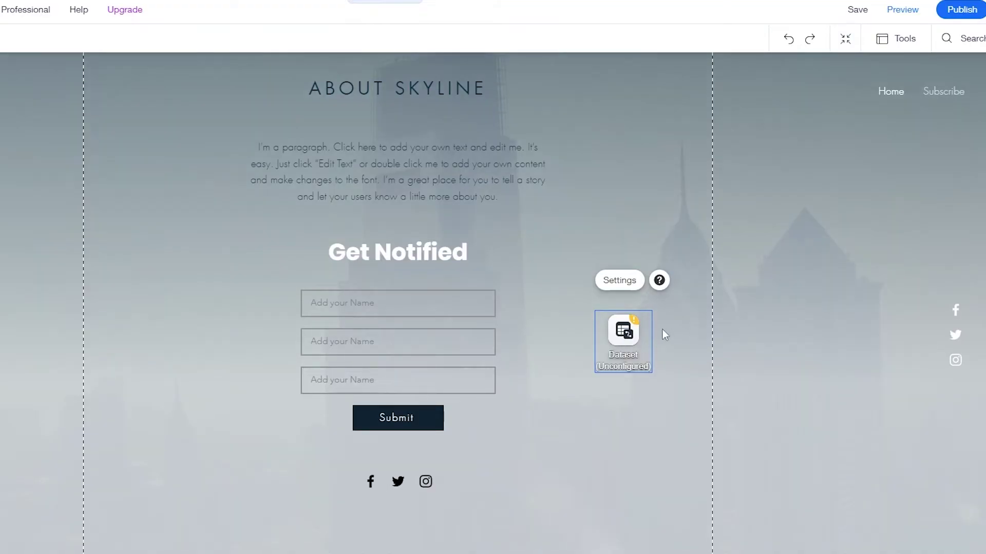
Step: Connect the dataset to the Submission collection and set its mode to Write-only
{"action": "left_click", "coordinate": [629, 292]}
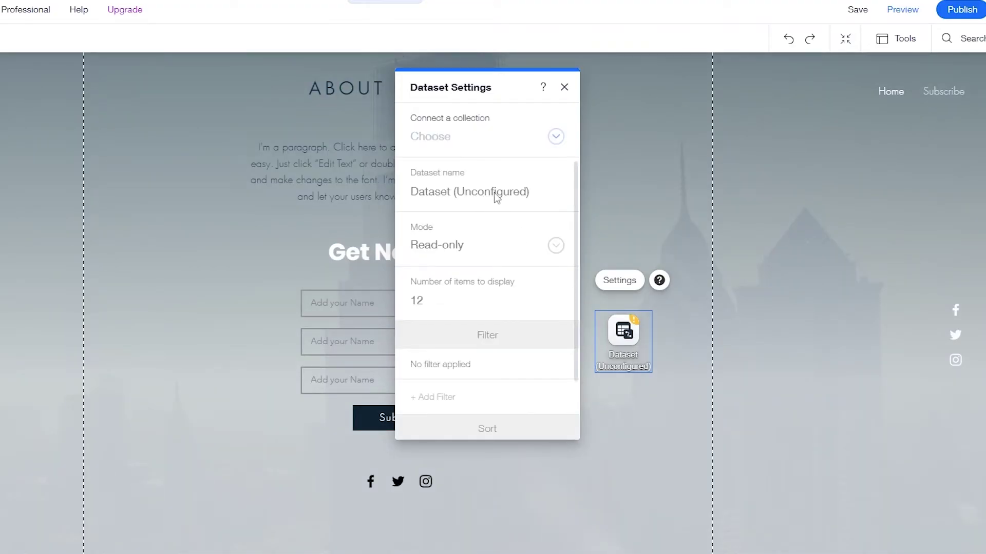
{"action": "left_click", "coordinate": [547, 141]}
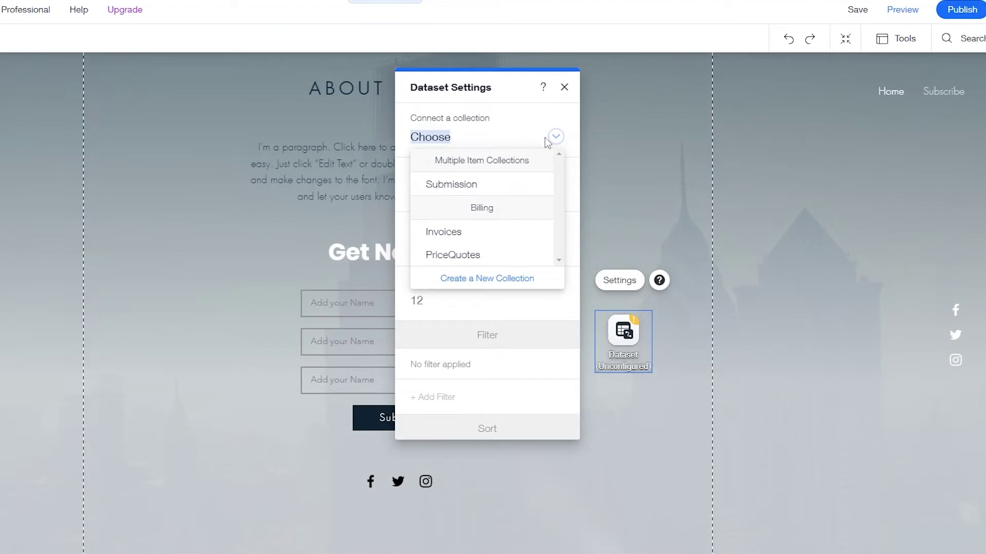
{"action": "left_click", "coordinate": [462, 191]}
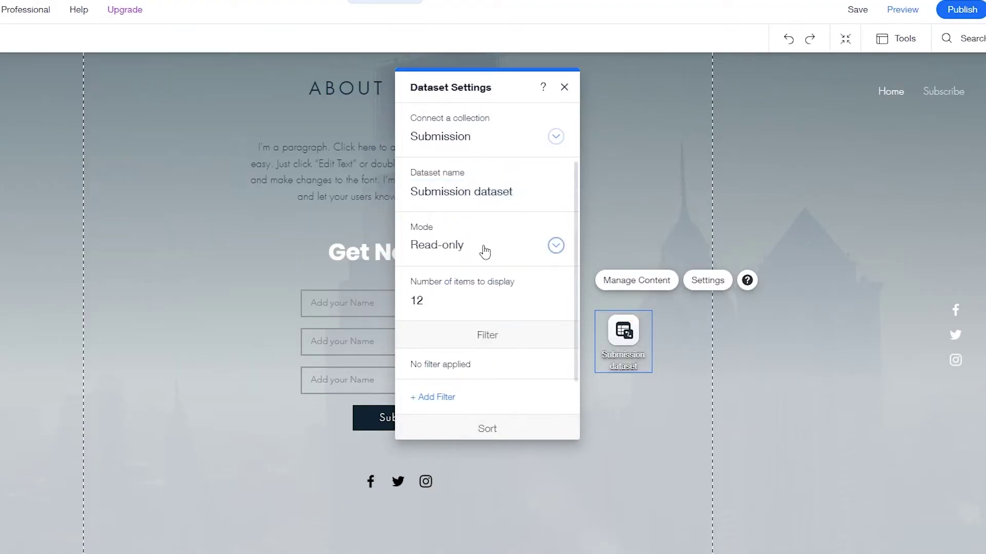
{"action": "left_click", "coordinate": [494, 246]}
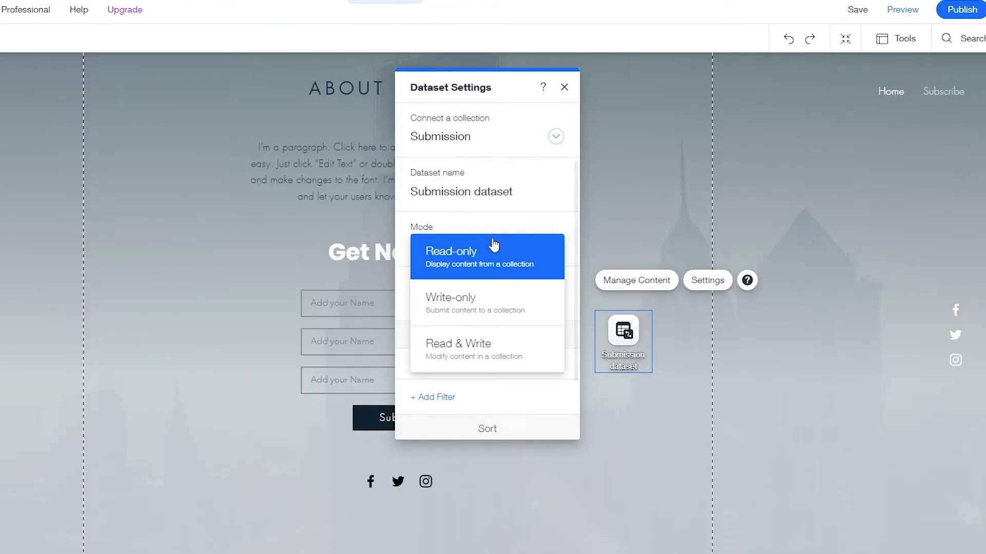
{"action": "left_click", "coordinate": [485, 346]}
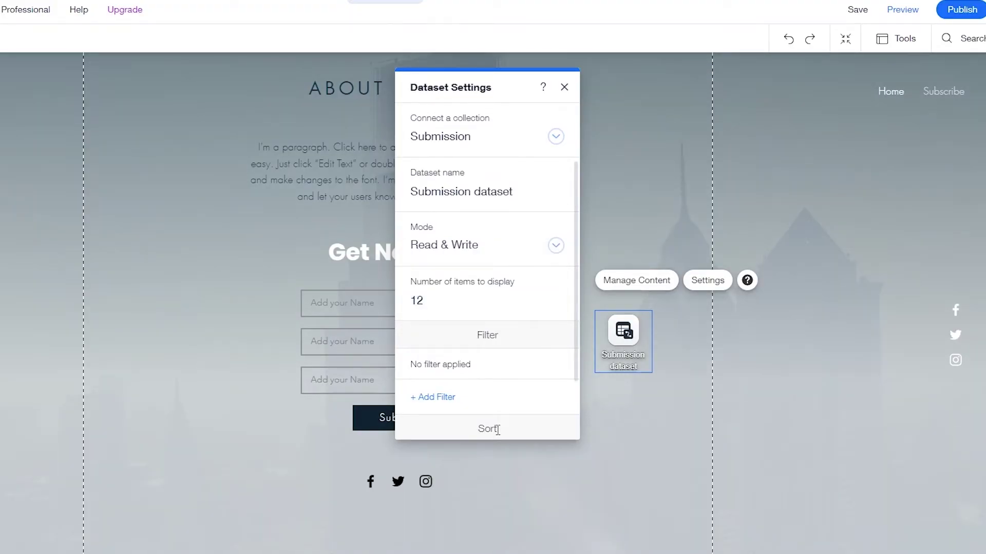
{"action": "left_click", "coordinate": [492, 257]}
{"action": "left_click", "coordinate": [487, 207]}
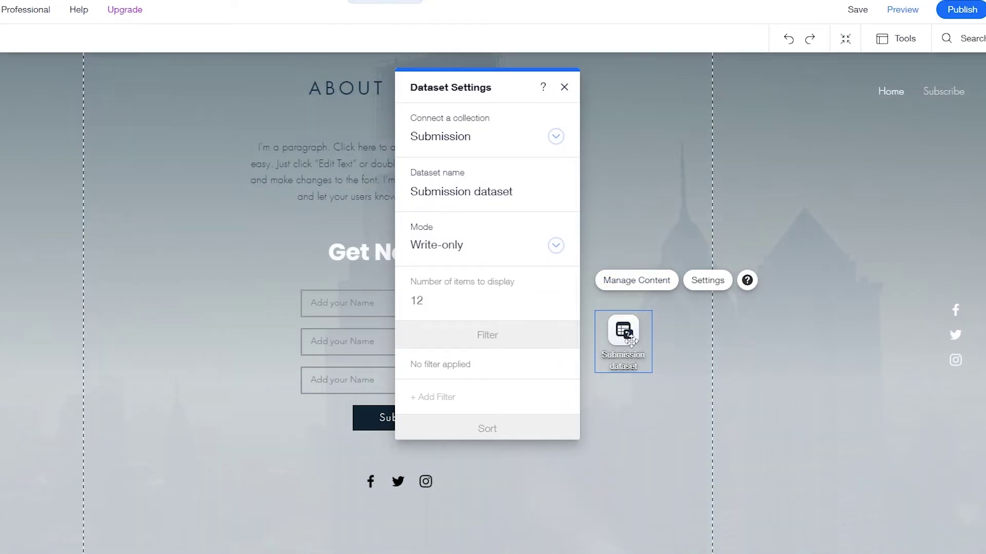
{"action": "left_click", "coordinate": [636, 414]}
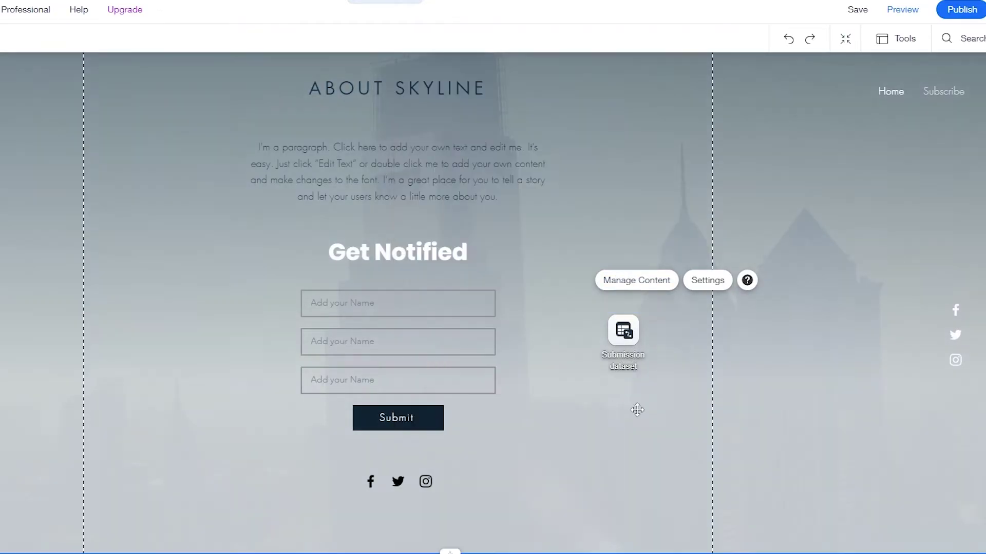
Step: Set the first two fields' placeholders to 'Full Name' and 'Email'
{"action": "left_click", "coordinate": [409, 315]}
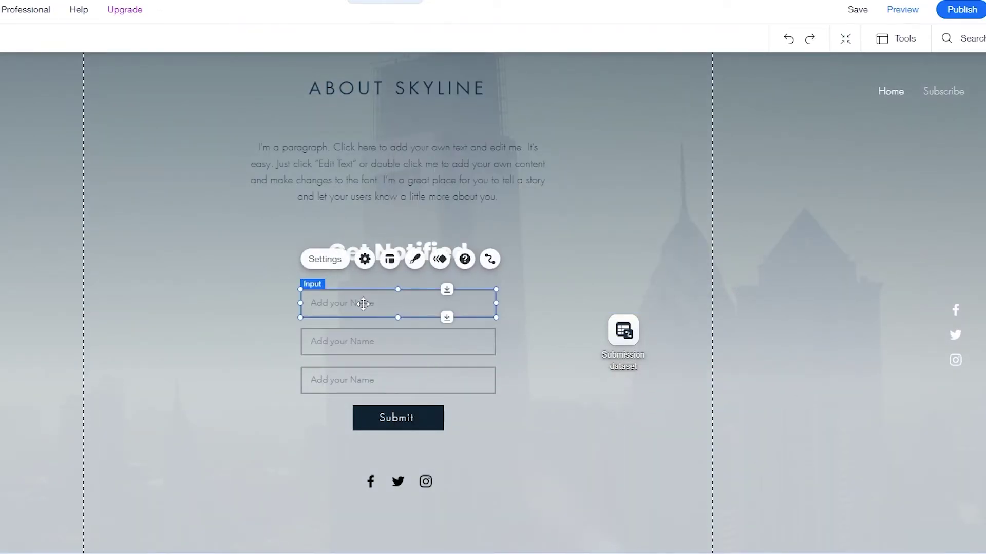
{"action": "left_click", "coordinate": [342, 263]}
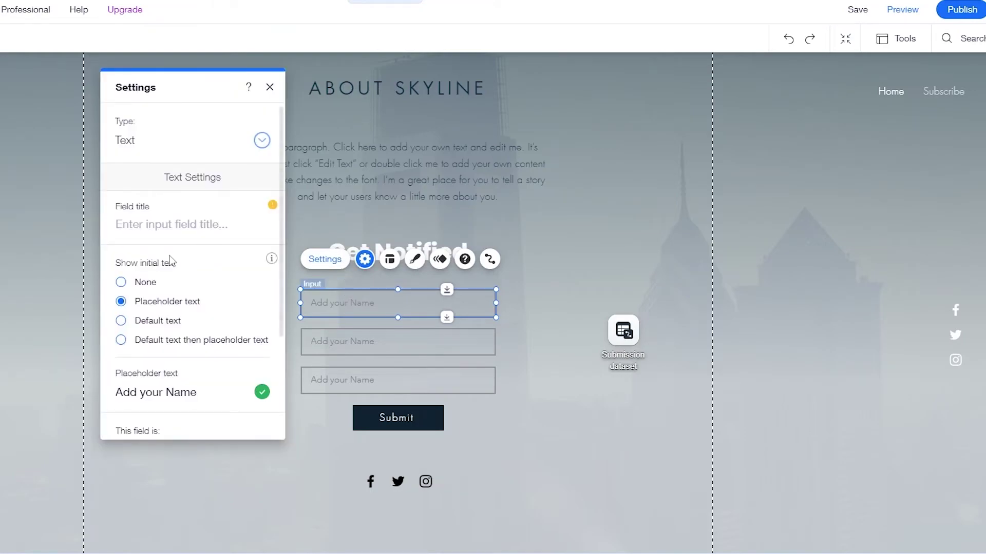
{"action": "left_click", "coordinate": [161, 392]}
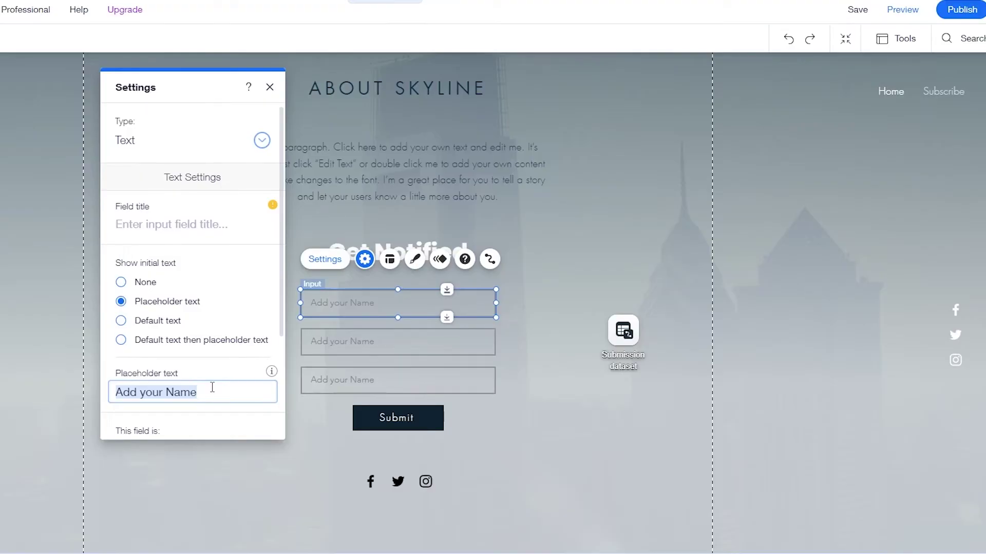
{"action": "type", "text": "Full"}
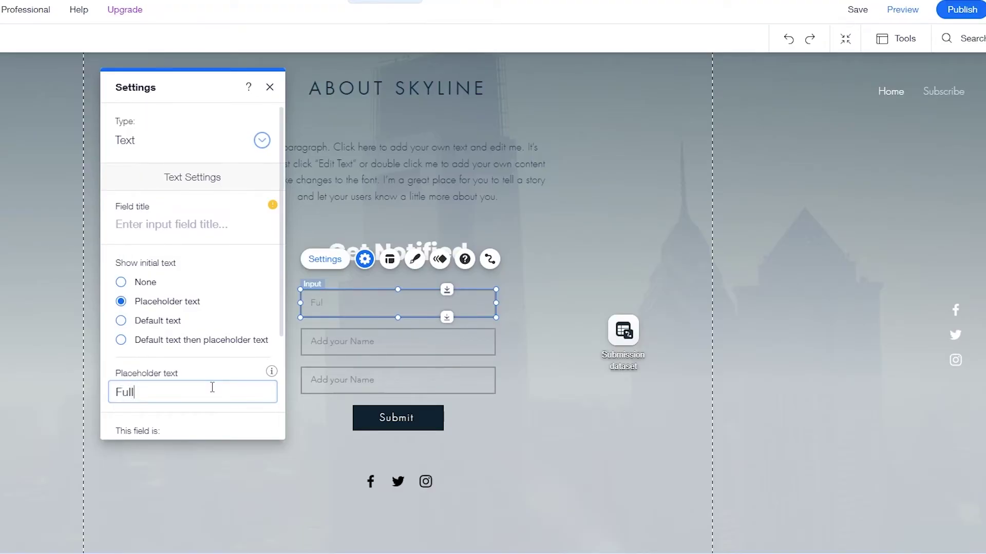
{"action": "type", "text": " Name"}
{"action": "left_click", "coordinate": [359, 342]}
{"action": "left_click", "coordinate": [324, 297]}
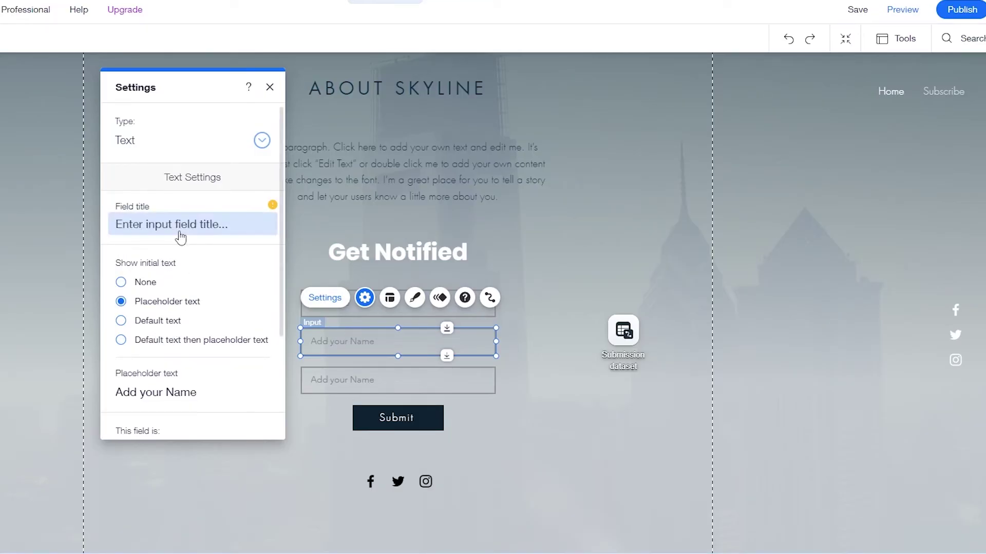
{"action": "scroll", "coordinate": [146, 359], "scroll_direction": "down", "scroll_amount": 3}
{"action": "left_click", "coordinate": [167, 263]}
{"action": "type", "text": "Ema"}
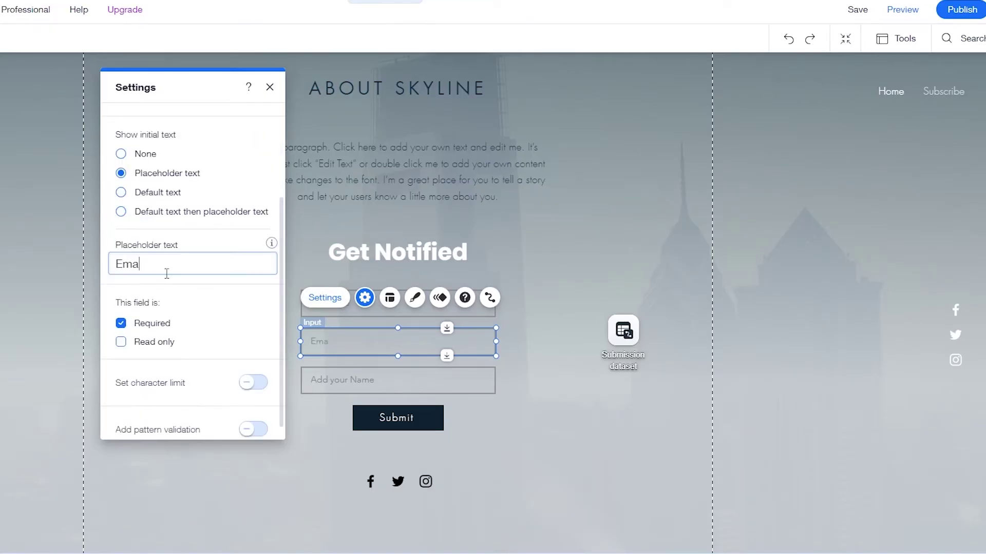
{"action": "type", "text": "il"}
{"action": "scroll", "coordinate": [220, 334], "scroll_direction": "up", "scroll_amount": 3}
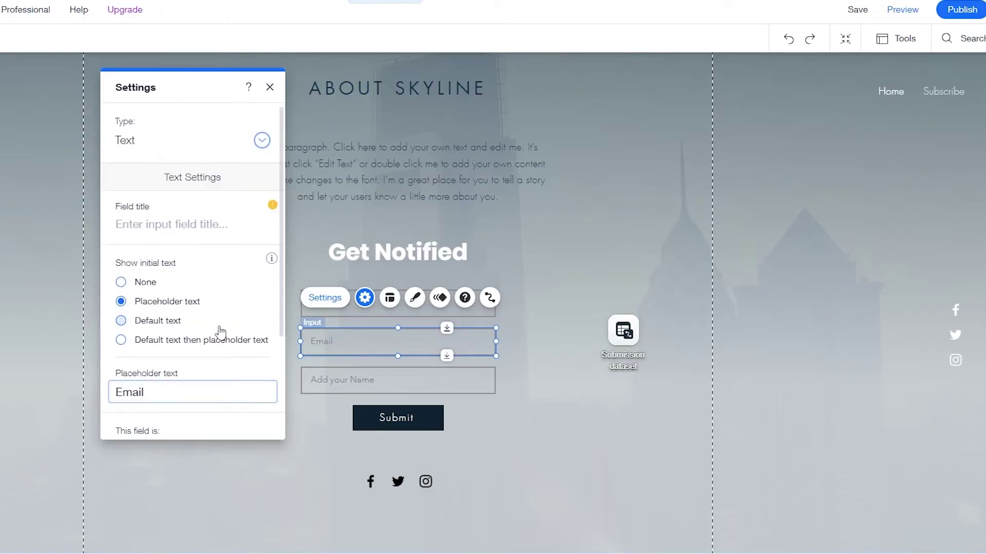
{"action": "left_click", "coordinate": [510, 408]}
Step: Make the third field a Number input with placeholder 'Numbrs'
{"action": "left_click", "coordinate": [351, 374]}
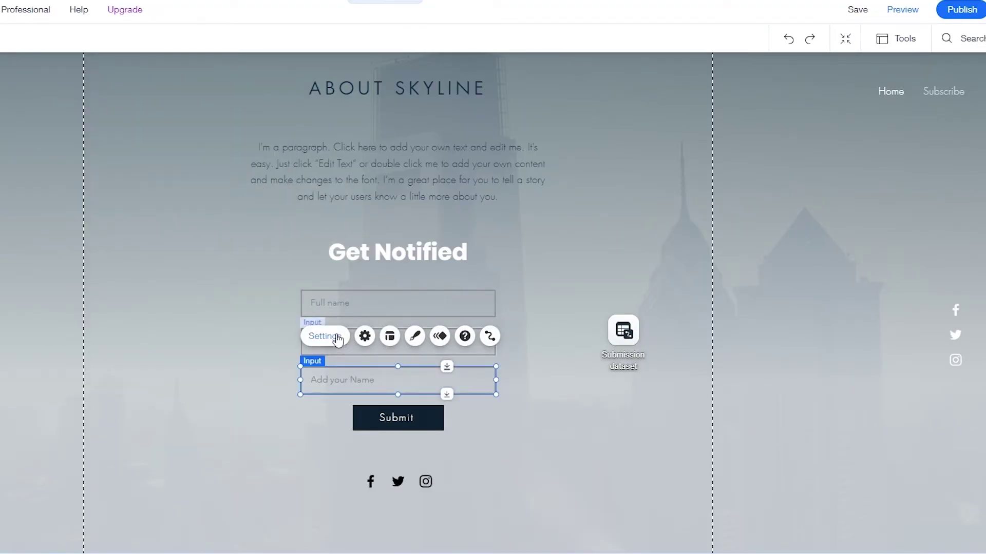
{"action": "left_click", "coordinate": [333, 337]}
{"action": "left_click", "coordinate": [182, 148]}
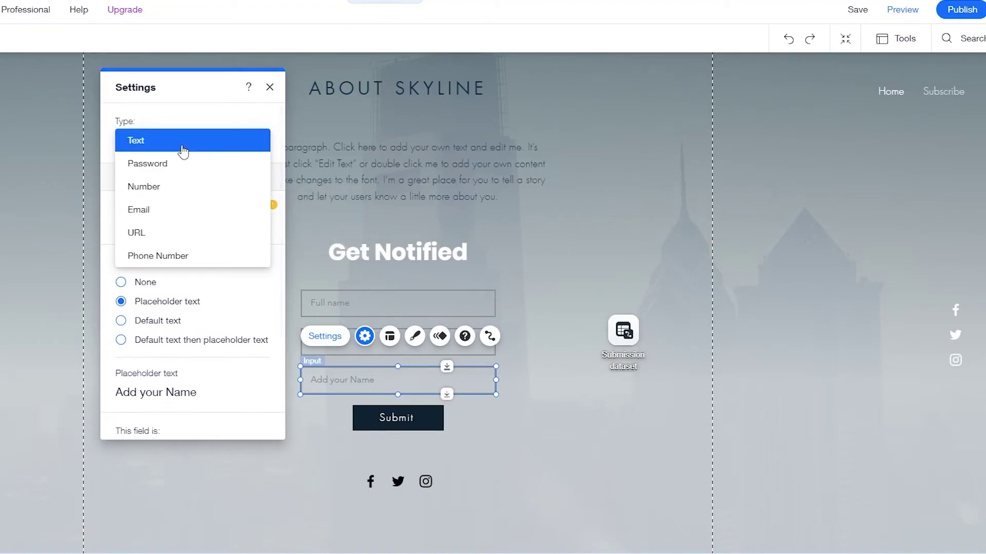
{"action": "left_click", "coordinate": [171, 187]}
{"action": "scroll", "coordinate": [154, 363], "scroll_direction": "down", "scroll_amount": 1}
{"action": "scroll", "coordinate": [155, 362], "scroll_direction": "down", "scroll_amount": 3}
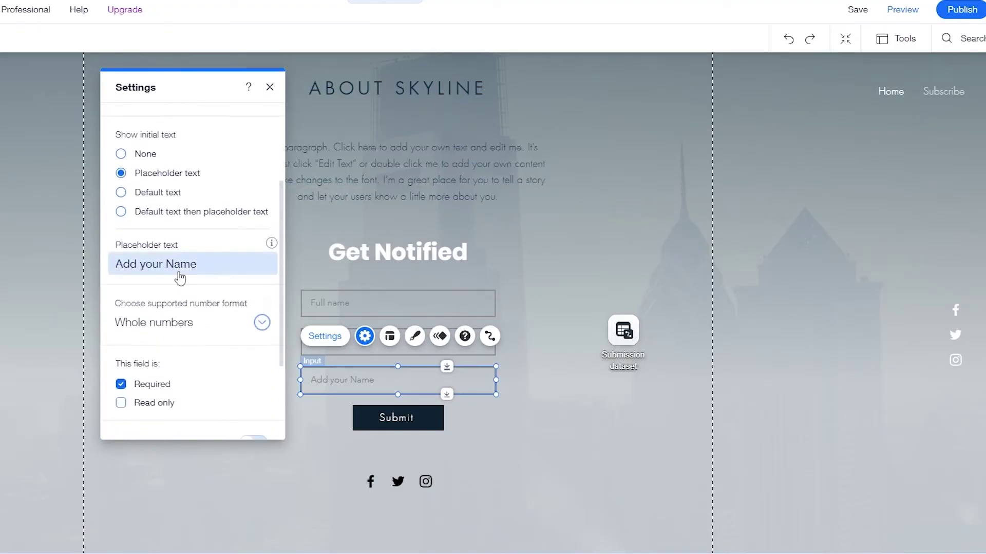
{"action": "left_click", "coordinate": [182, 271]}
{"action": "type", "text": "N"}
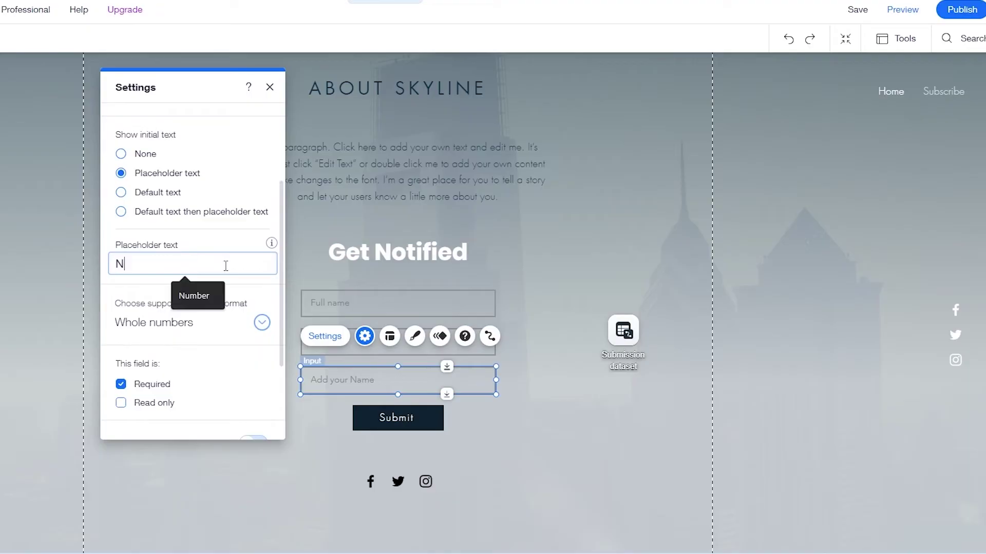
{"action": "type", "text": "umbrs"}
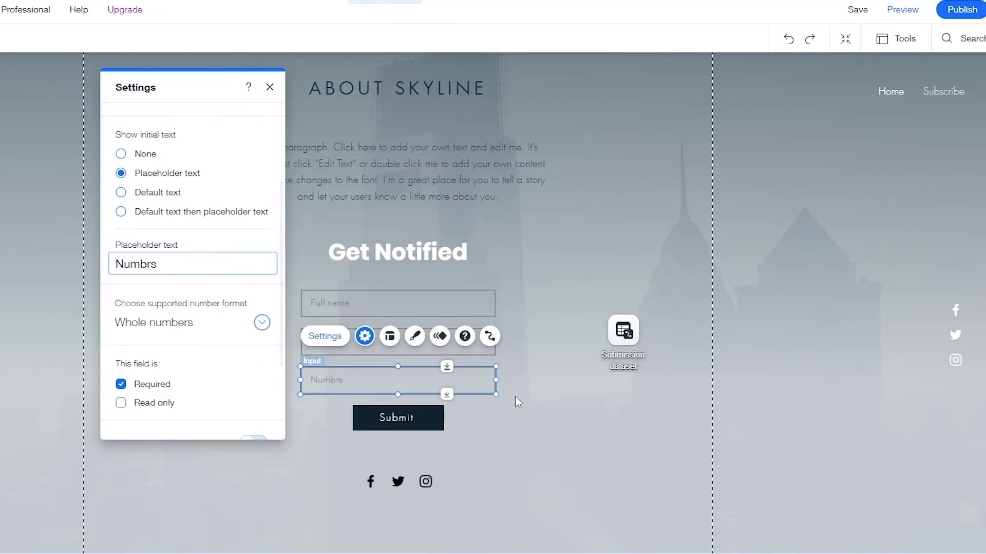
{"action": "left_click", "coordinate": [517, 378]}
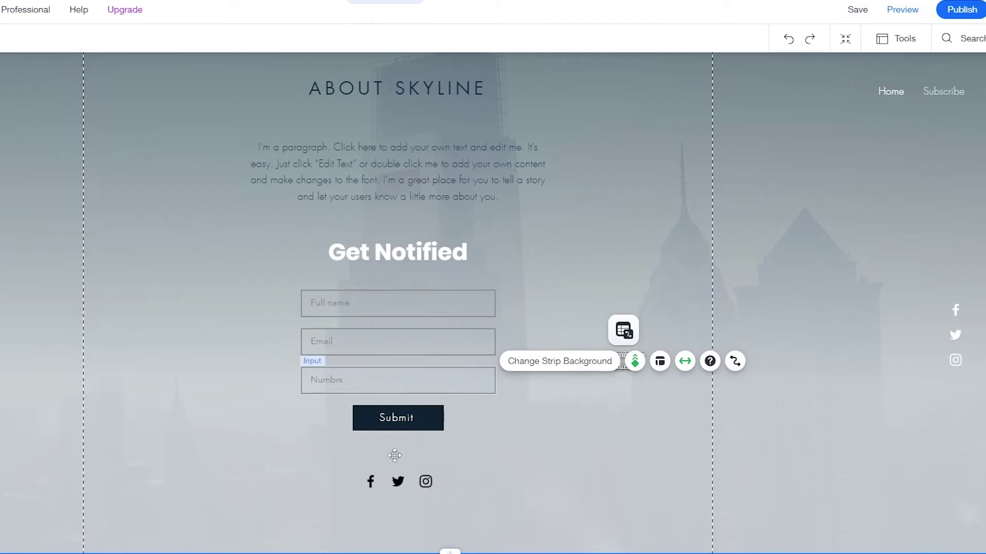
Step: Connect the Full name input to the Submission dataset's Names field
{"action": "left_click", "coordinate": [446, 307]}
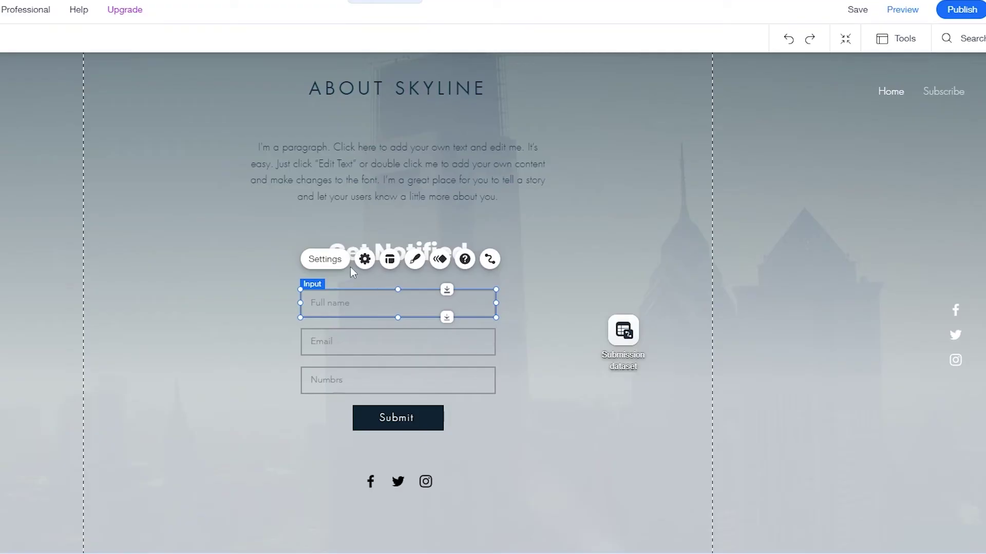
{"action": "left_click", "coordinate": [490, 259]}
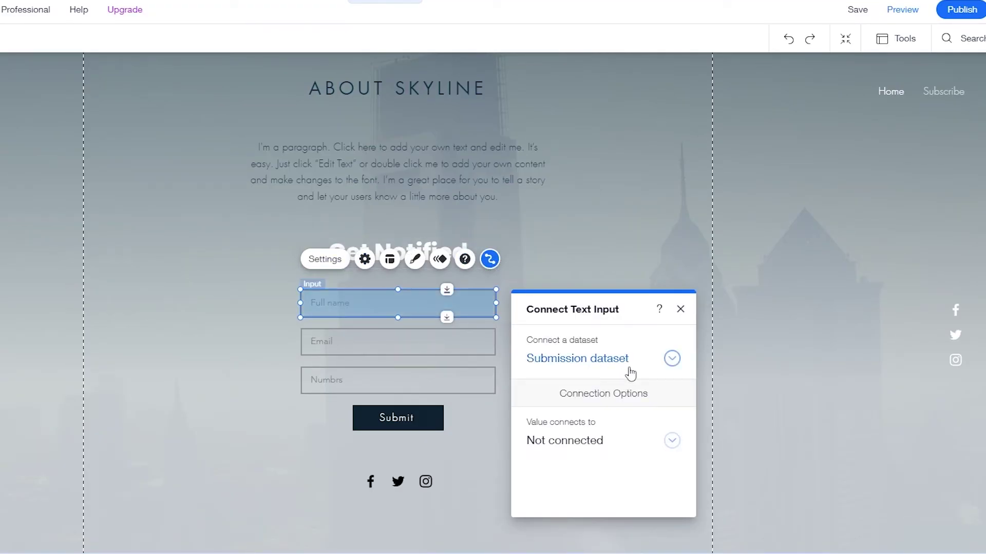
{"action": "left_click", "coordinate": [635, 362]}
{"action": "left_click", "coordinate": [613, 406]}
{"action": "left_click", "coordinate": [540, 437]}
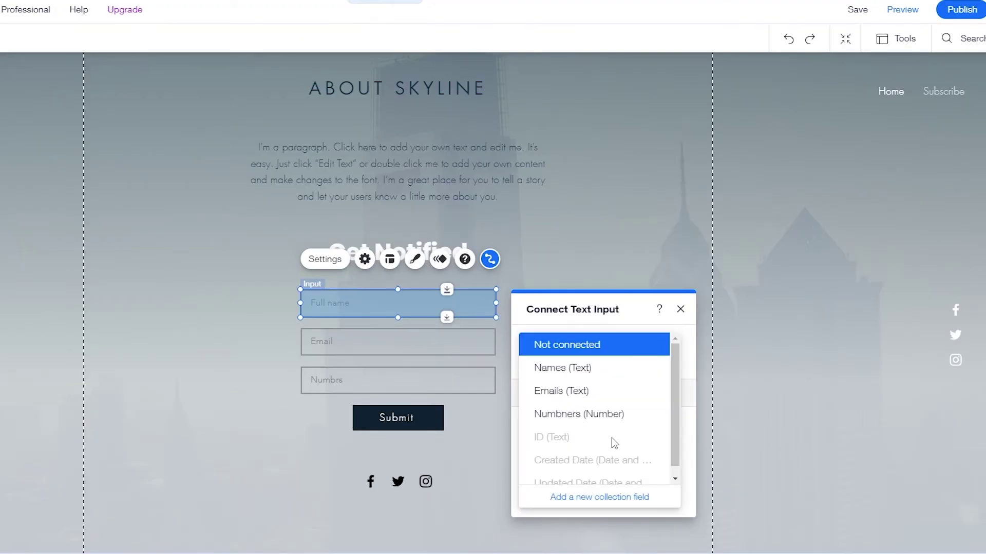
{"action": "left_click", "coordinate": [594, 375]}
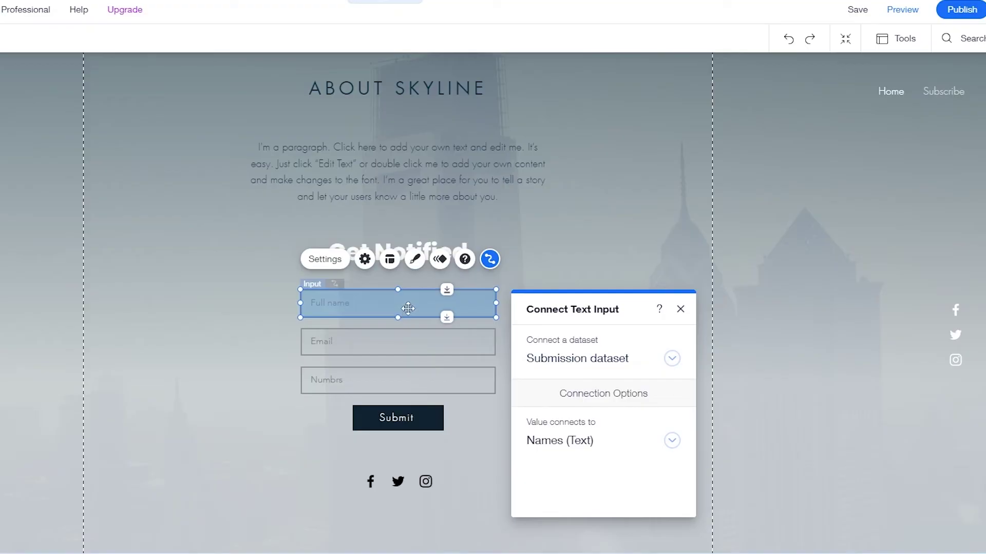
{"action": "left_click", "coordinate": [681, 310]}
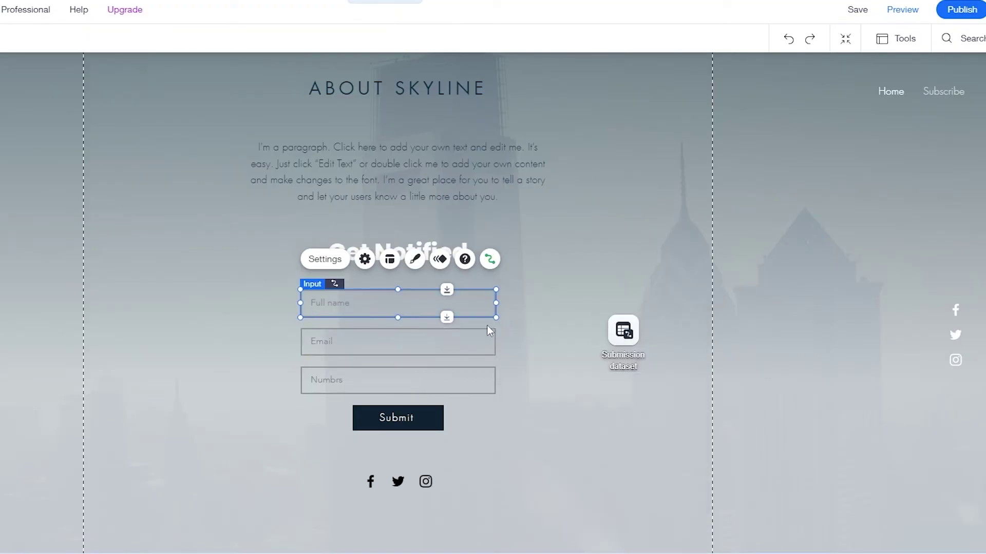
Step: Link the Email input to the Emails field and Numbrs to the Numbners field
{"action": "left_click", "coordinate": [485, 338]}
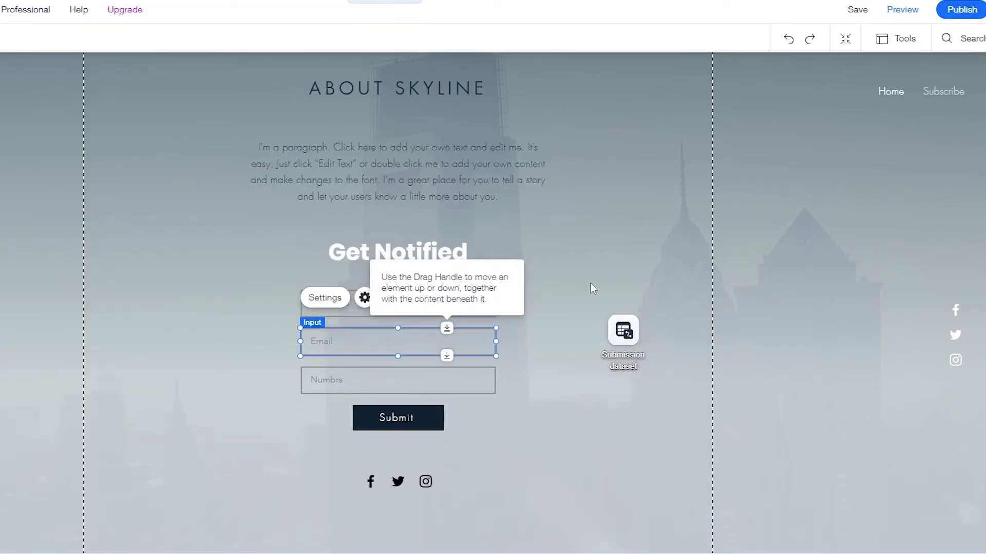
{"action": "left_click", "coordinate": [593, 538]}
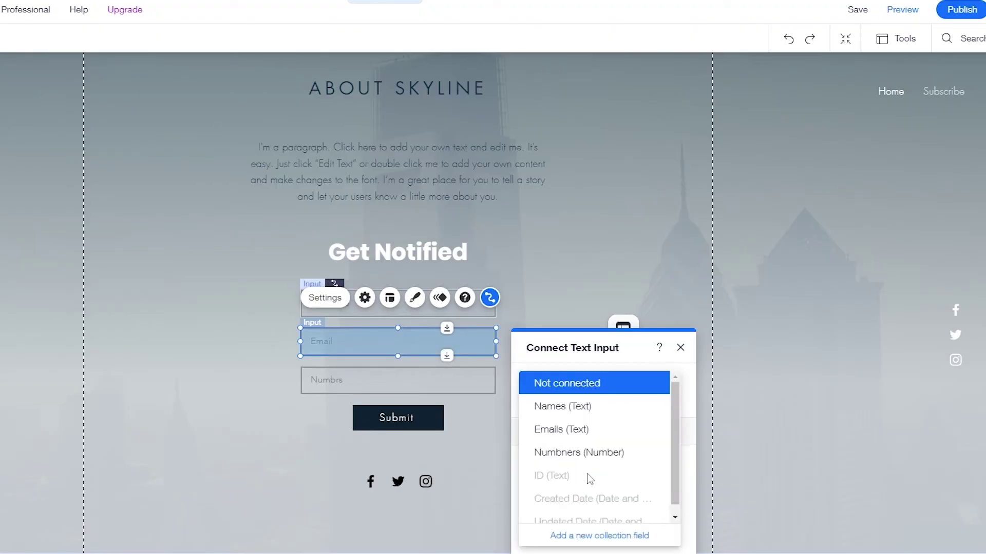
{"action": "left_click", "coordinate": [561, 430]}
{"action": "left_click", "coordinate": [513, 390]}
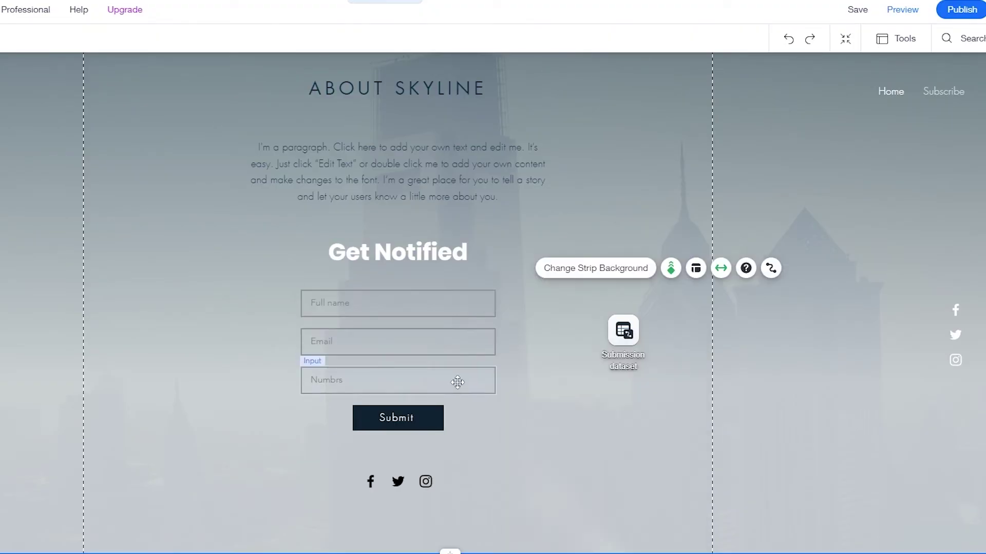
{"action": "left_click", "coordinate": [398, 380]}
{"action": "left_click", "coordinate": [489, 337]}
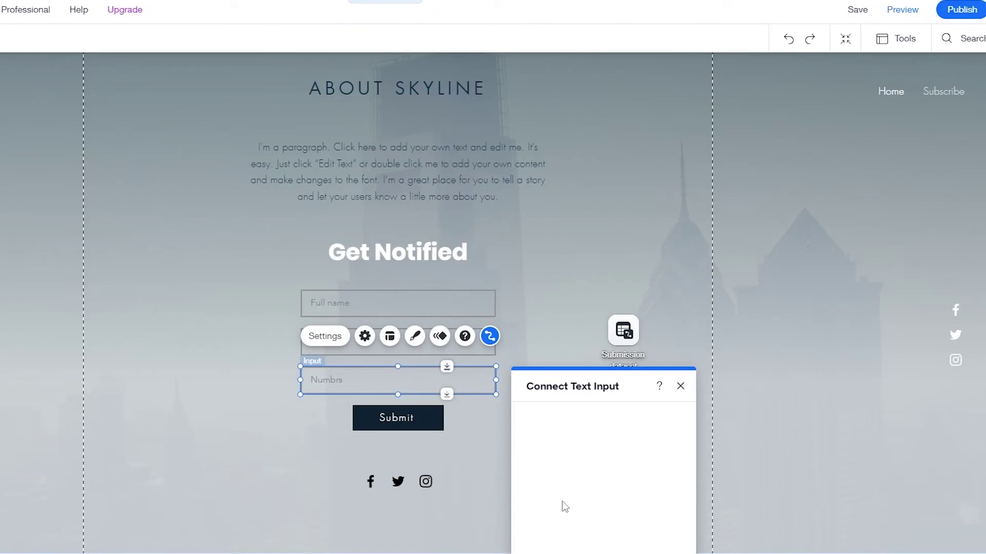
{"action": "left_click", "coordinate": [565, 517]}
{"action": "left_click", "coordinate": [573, 490]}
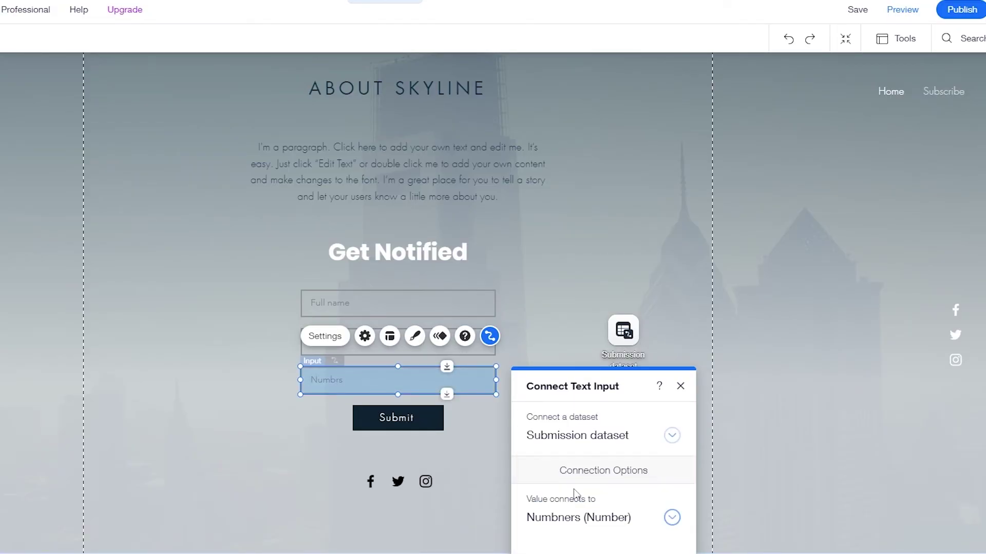
{"action": "left_click", "coordinate": [464, 421]}
Step: Set the Submit button's click action to submit the Submission dataset
{"action": "left_click", "coordinate": [423, 418]}
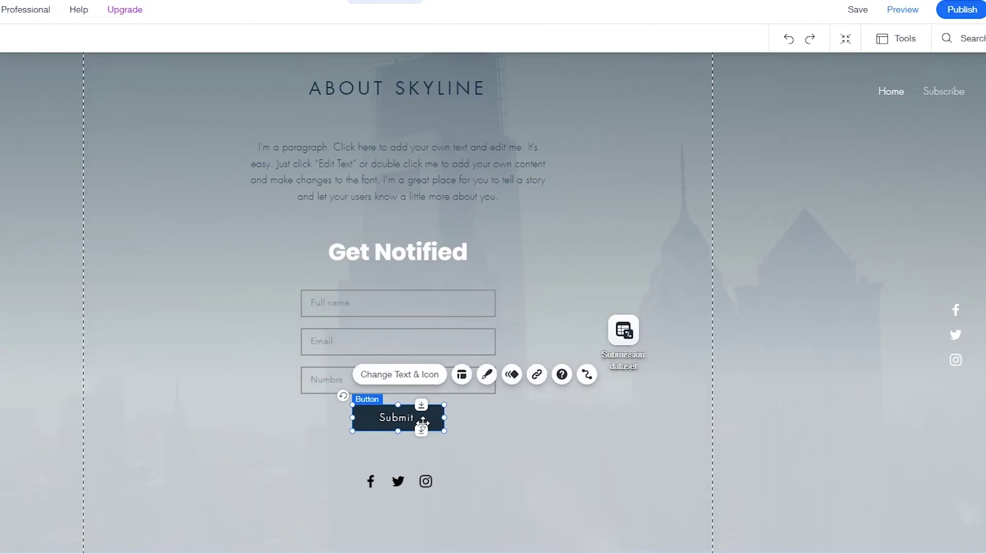
{"action": "left_click", "coordinate": [587, 374]}
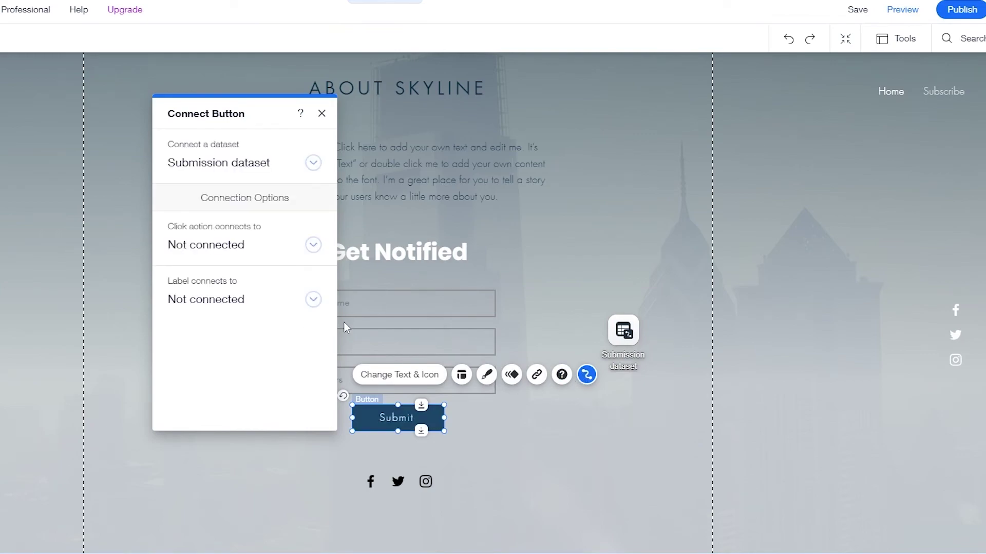
{"action": "left_click", "coordinate": [313, 245]}
{"action": "left_click", "coordinate": [241, 321]}
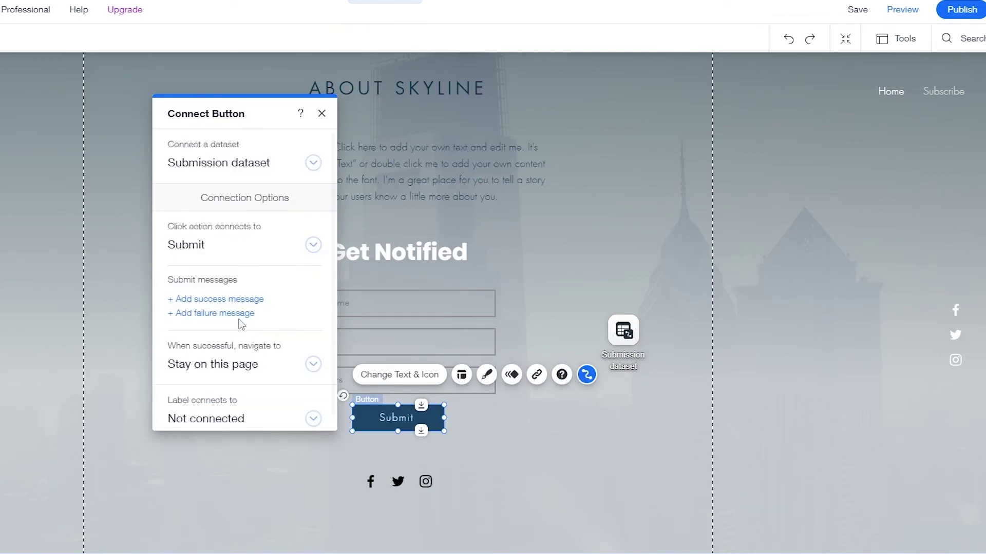
{"action": "scroll", "coordinate": [281, 383], "scroll_direction": "down", "scroll_amount": 1}
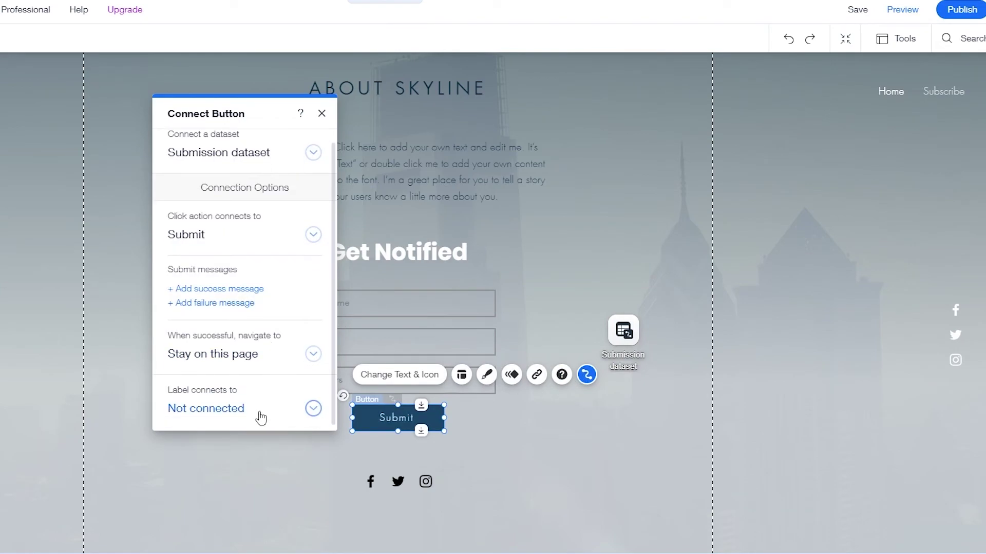
{"action": "scroll", "coordinate": [261, 418], "scroll_direction": "up", "scroll_amount": 1}
{"action": "left_click", "coordinate": [321, 113]}
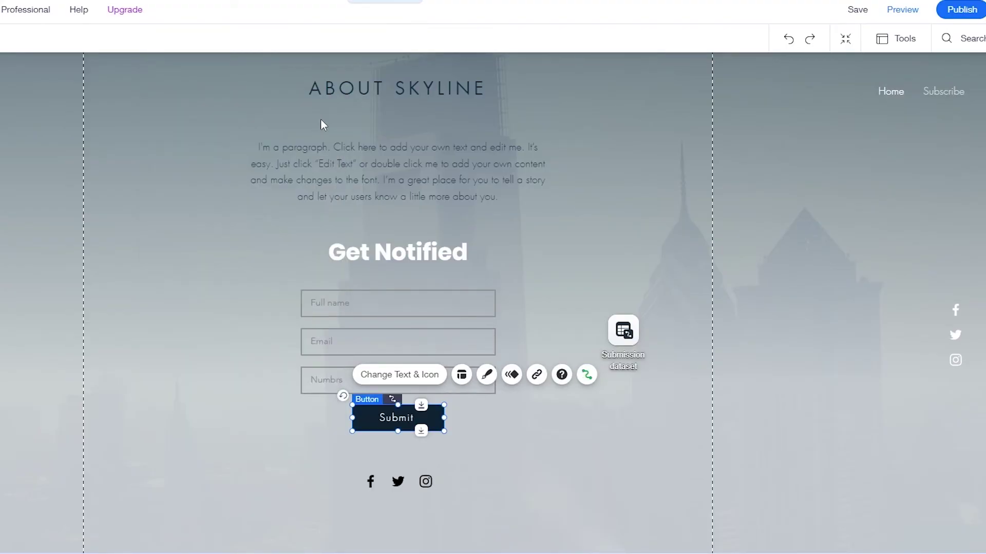
{"action": "left_click", "coordinate": [583, 252]}
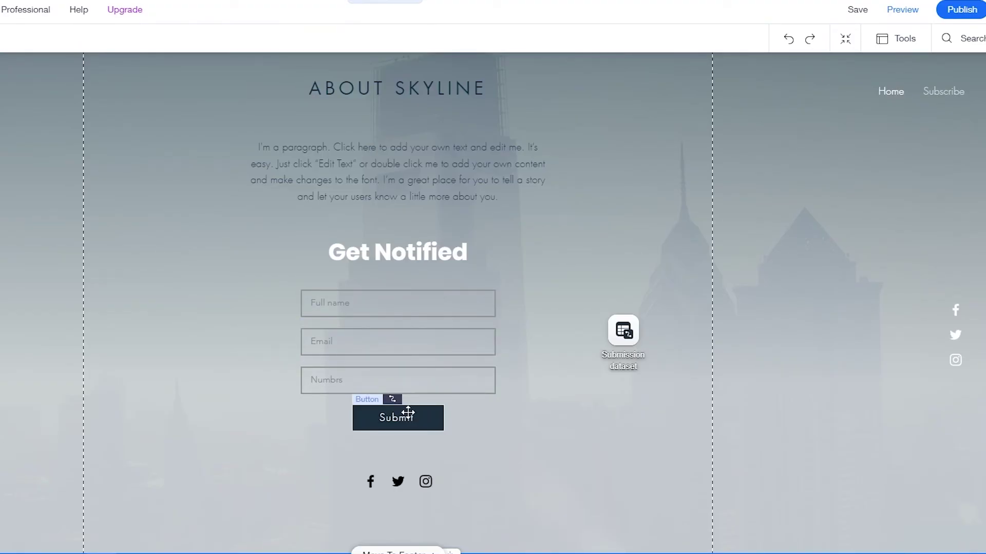
Step: Save and publish the site, then view the live Get Notified form
{"action": "left_click", "coordinate": [858, 14]}
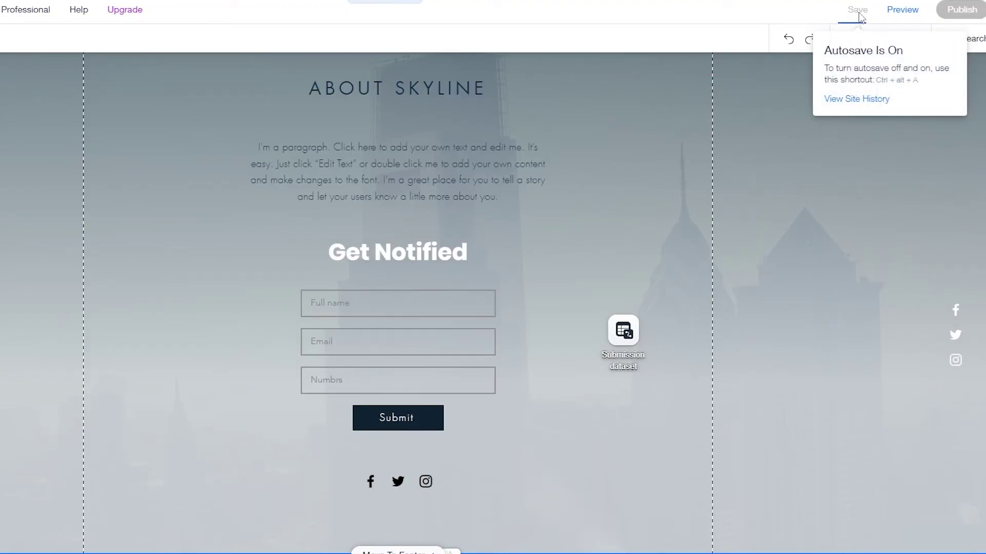
{"action": "left_click", "coordinate": [958, 10]}
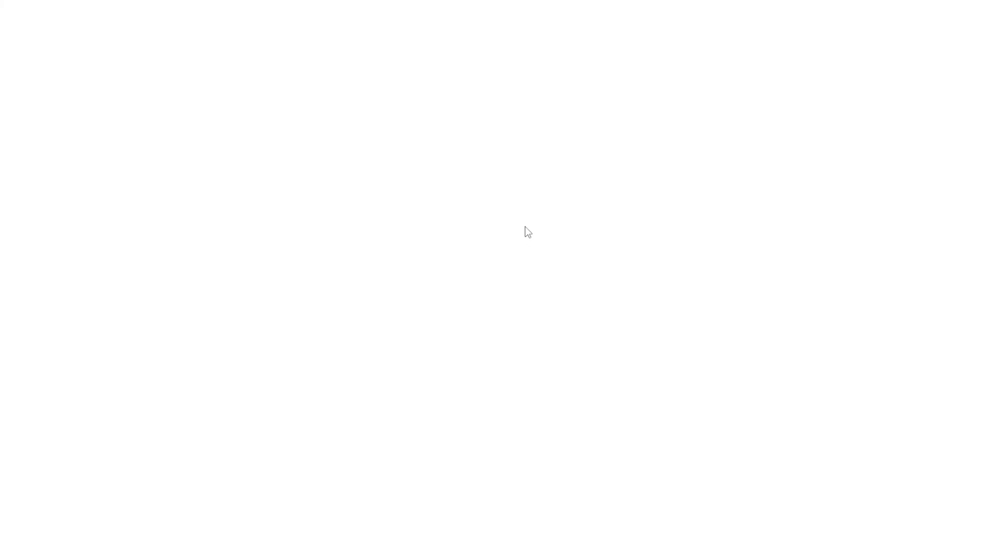
{"action": "scroll", "coordinate": [525, 226], "scroll_direction": "down", "scroll_amount": 5}
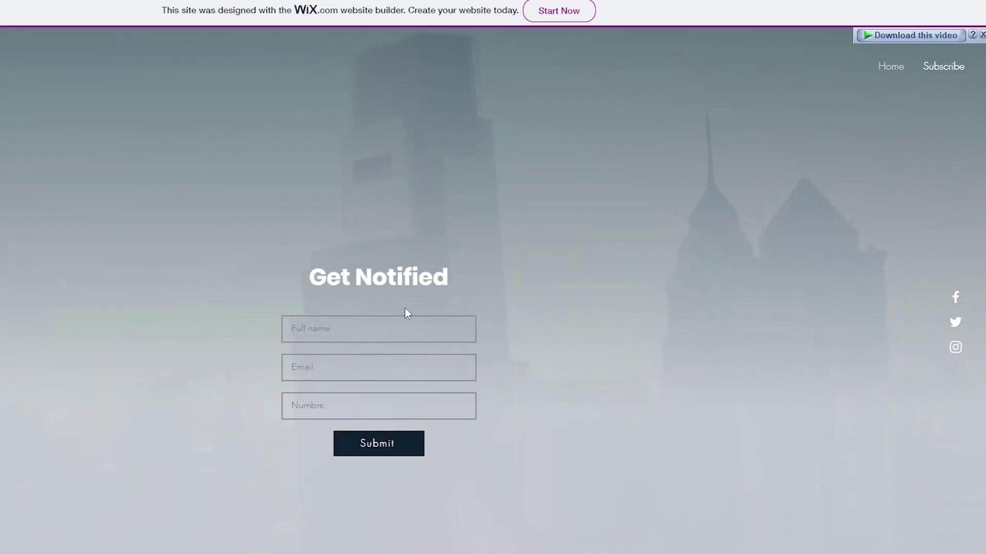
Step: Fill the live form with a test full name, pasted e-mail and a number, then submit
{"action": "left_click", "coordinate": [366, 328]}
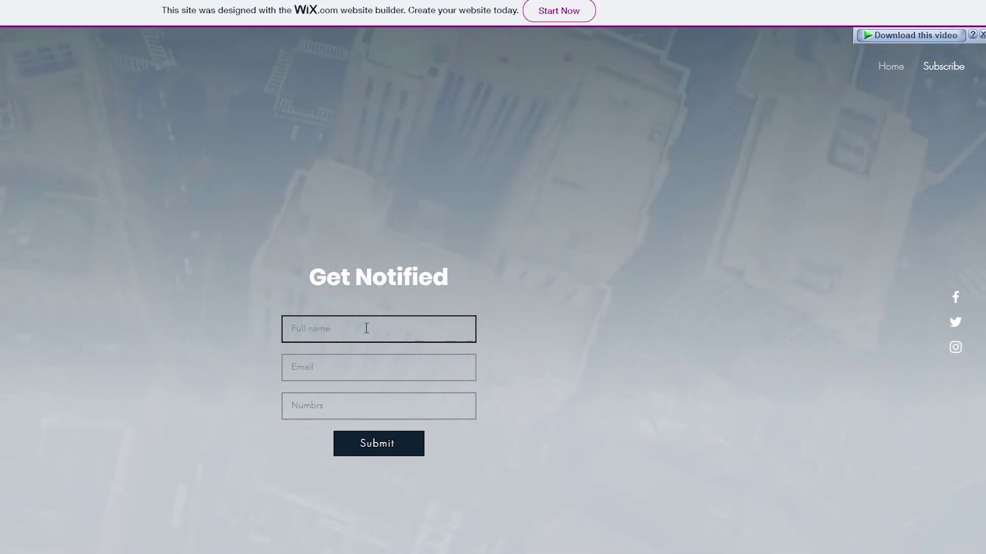
{"action": "type", "text": "joh"}
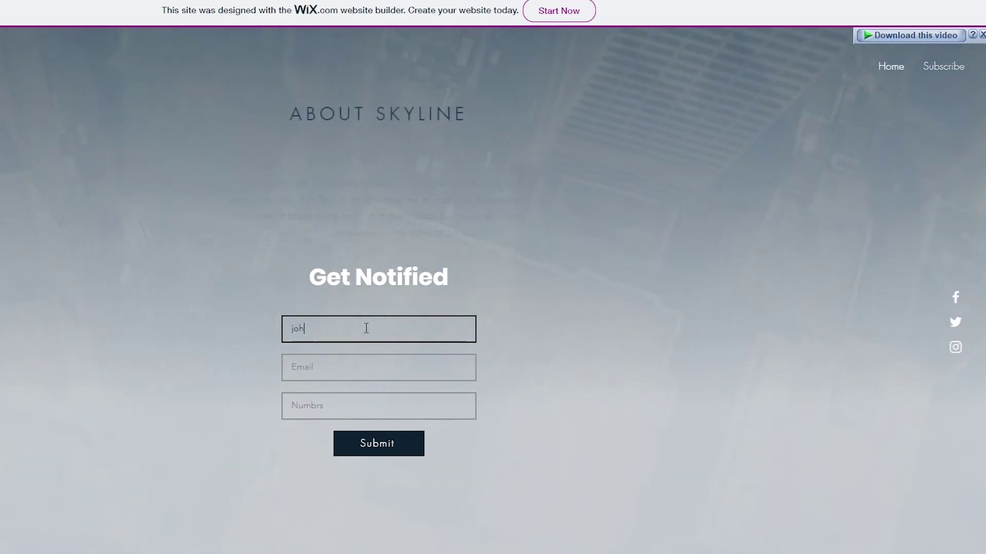
{"action": "type", "text": "n ma"}
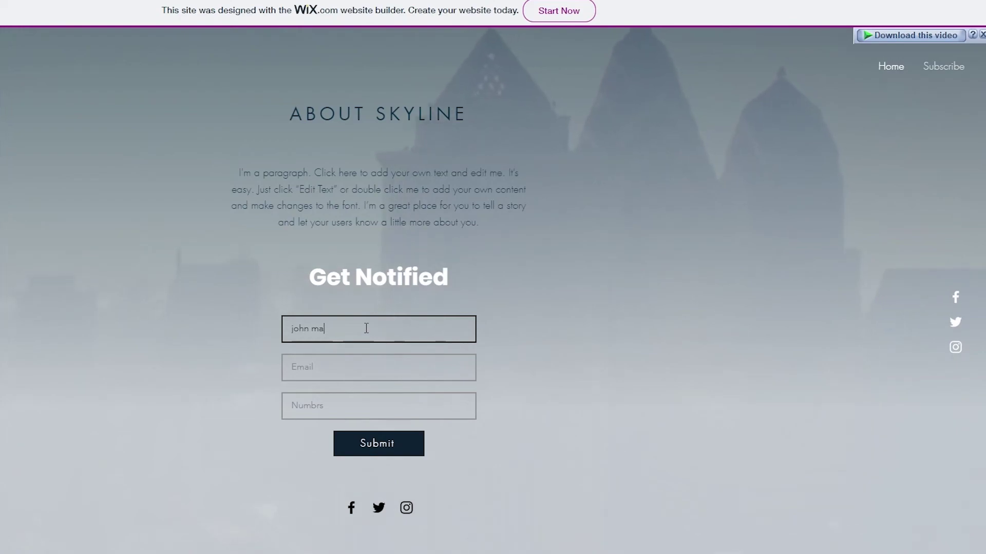
{"action": "key", "text": "BackSpace"}
{"action": "key", "text": "BackSpace"}
{"action": "type", "text": "doe"}
{"action": "key", "text": "Tab"}
{"action": "key", "text": "ctrl+v"}
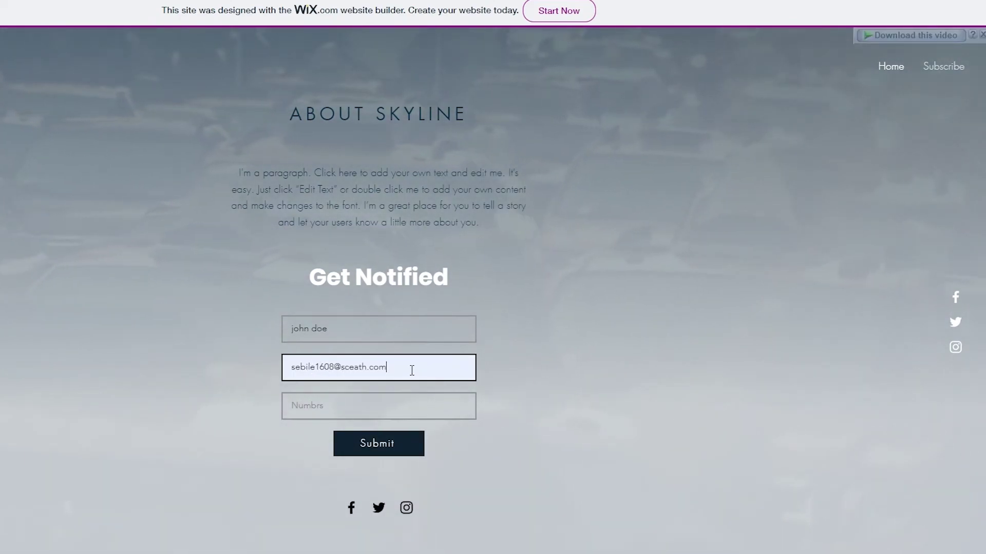
{"action": "left_click", "coordinate": [371, 367]}
{"action": "left_click", "coordinate": [318, 404]}
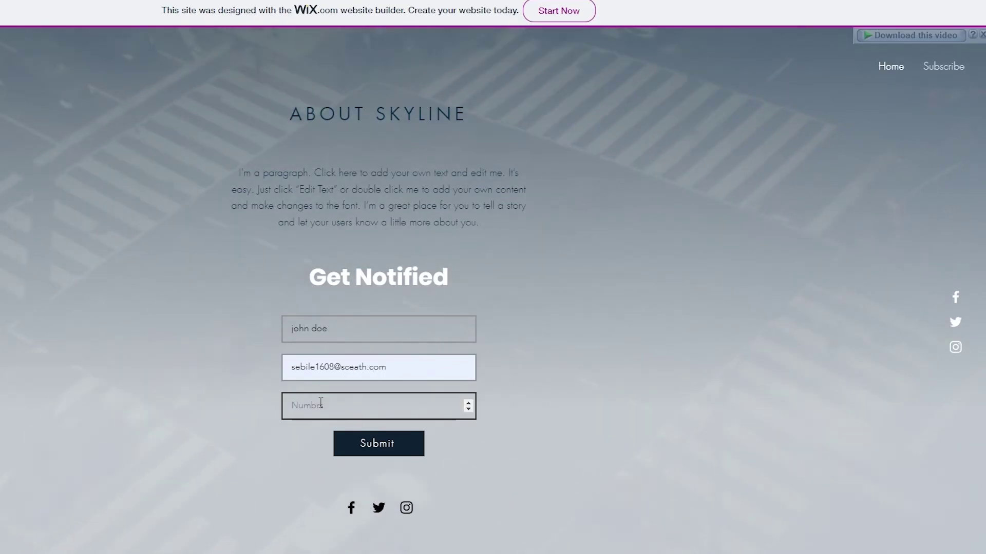
{"action": "left_click", "coordinate": [385, 443]}
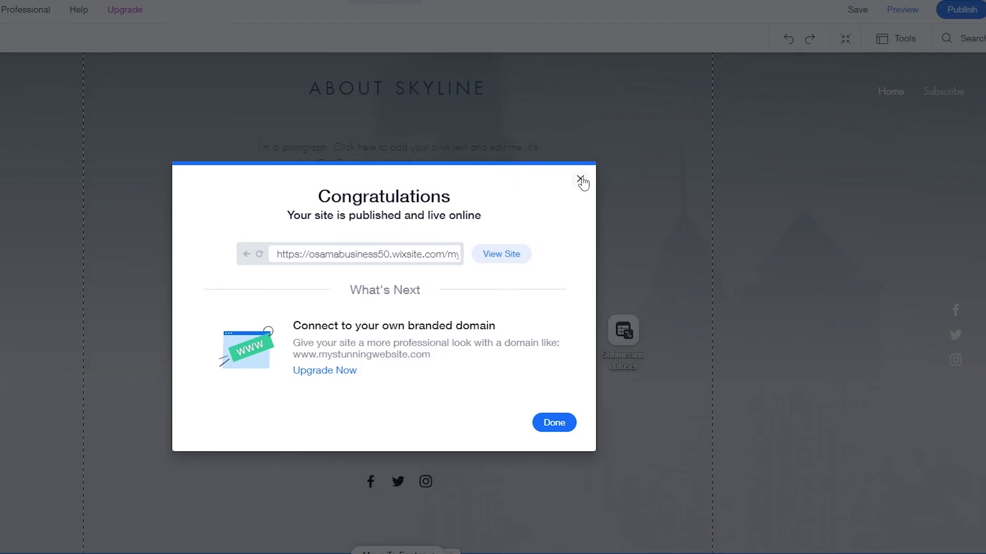
{"action": "left_click", "coordinate": [580, 180]}
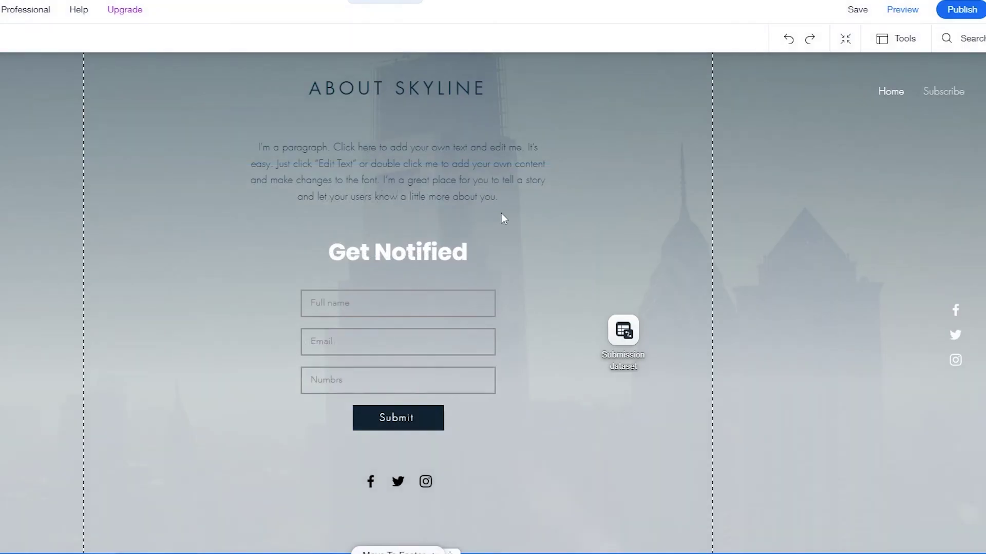
{"action": "left_click", "coordinate": [459, 356]}
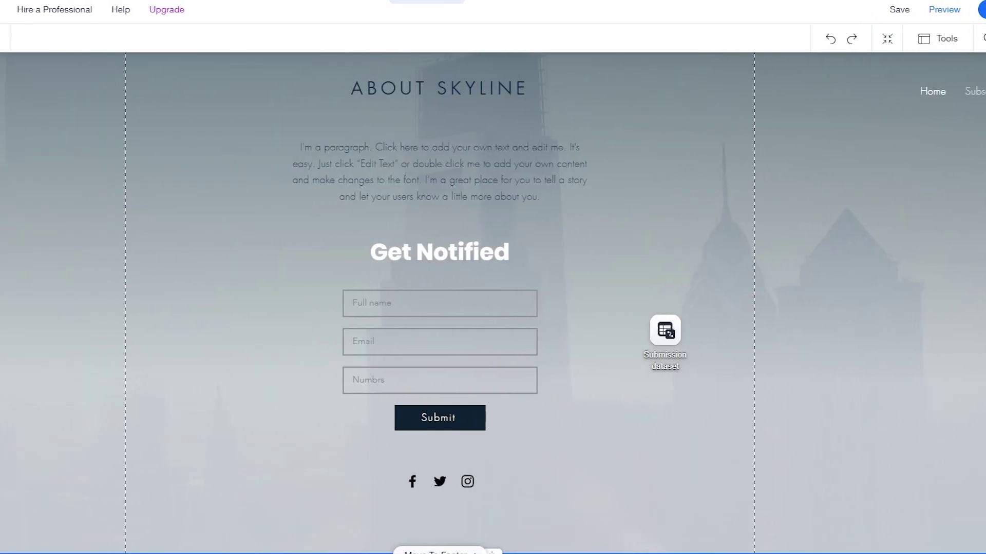
{"action": "left_click", "coordinate": [12, 290]}
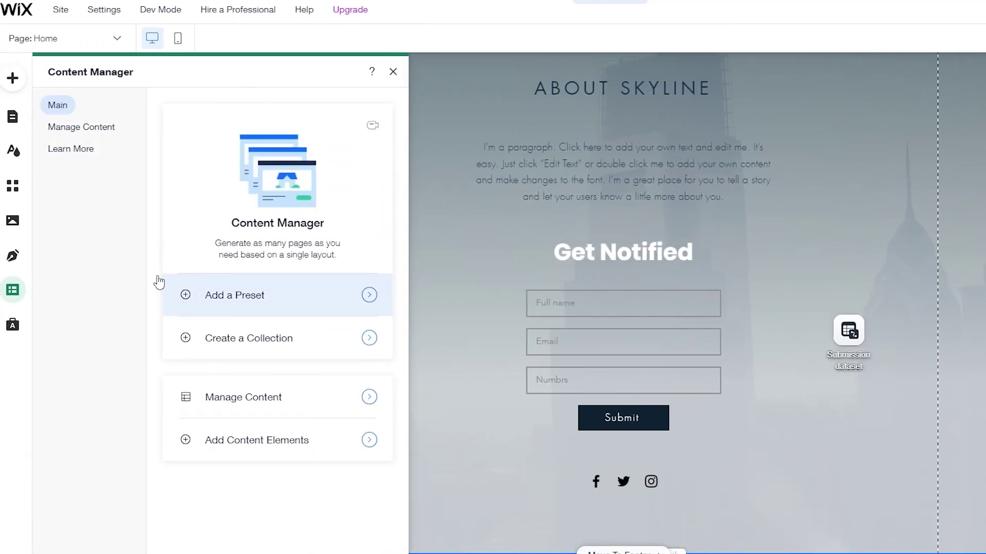
{"action": "left_click", "coordinate": [239, 331]}
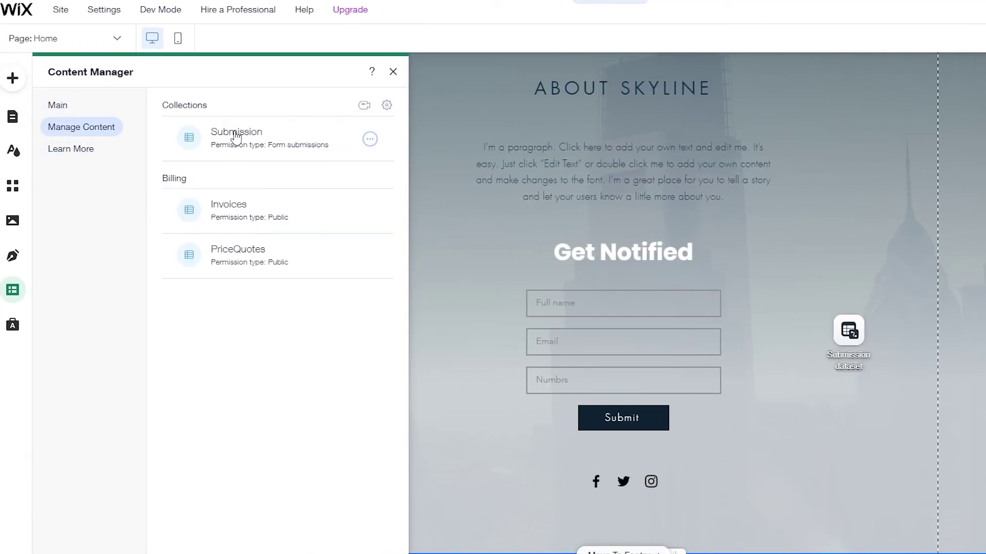
{"action": "left_click", "coordinate": [260, 150]}
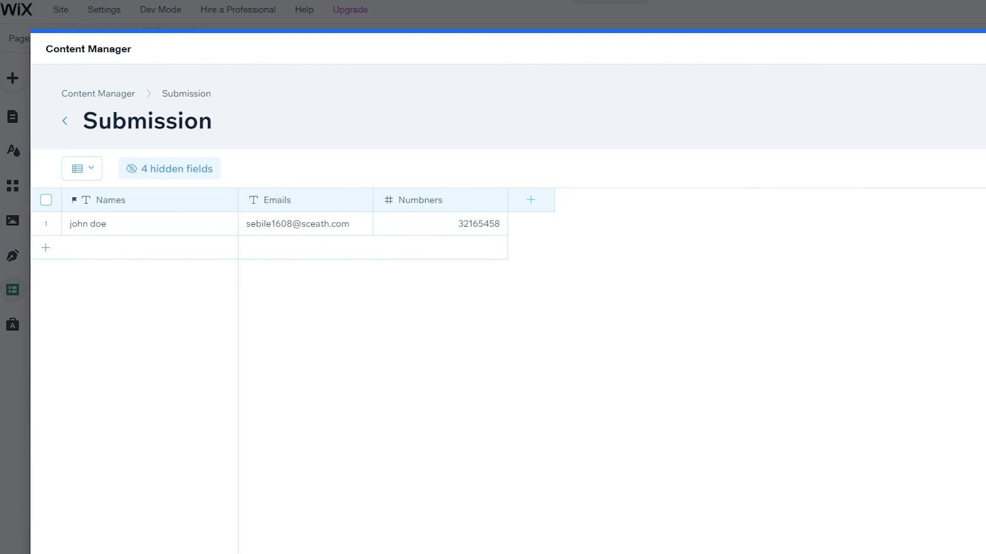
{"action": "key", "text": "Escape"}
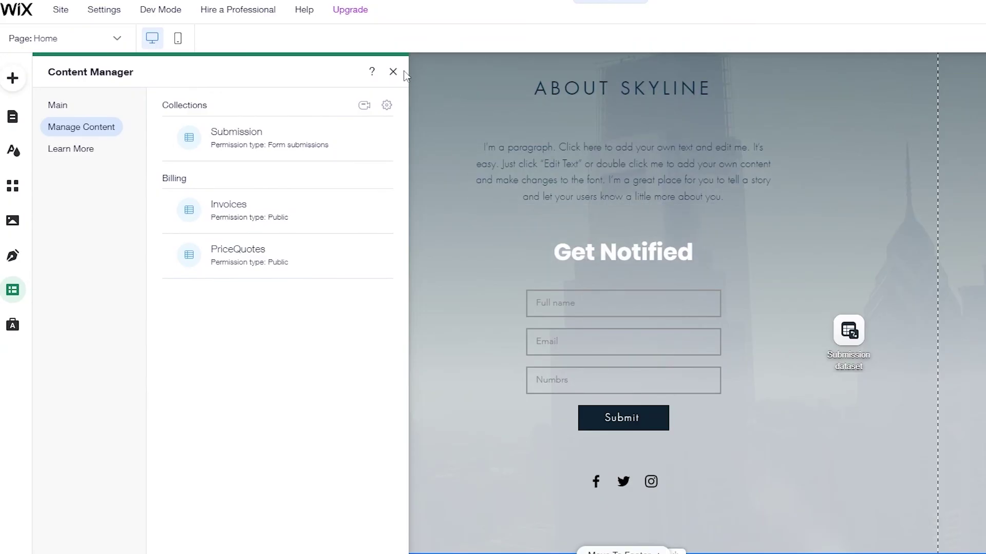
{"action": "left_click", "coordinate": [393, 72]}
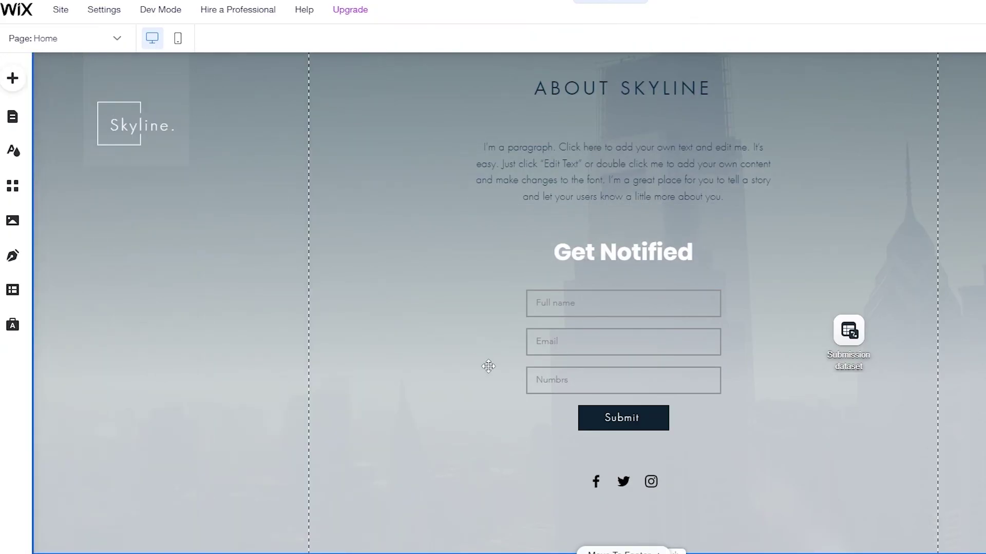
{"action": "scroll", "coordinate": [420, 396], "scroll_direction": "up", "scroll_amount": 4}
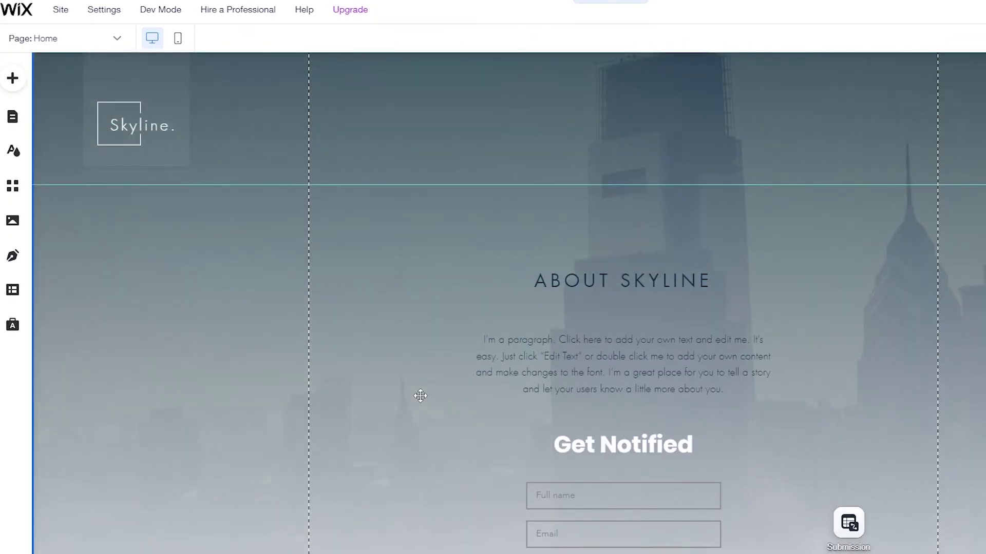